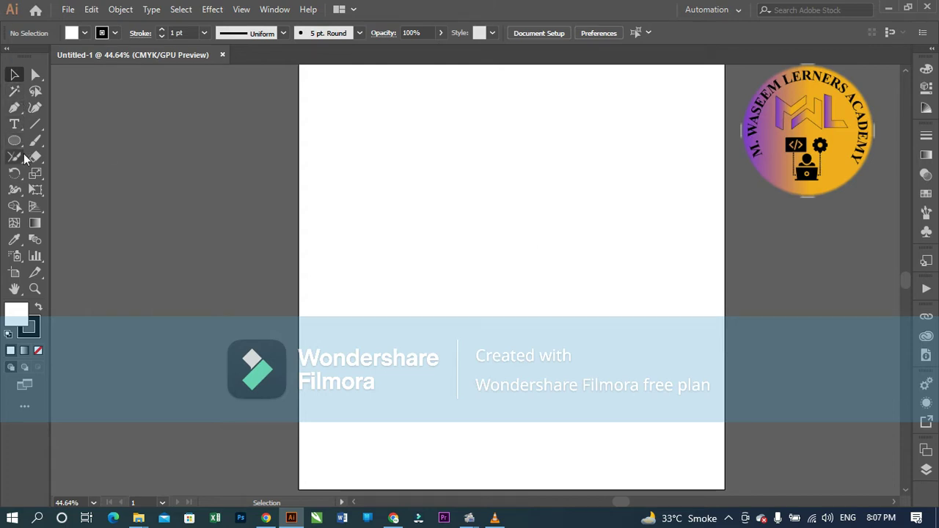
# - Browse the Shaper/Pencil and Eraser/Scissors/Knife tool groups
pyautogui.click(24, 157)
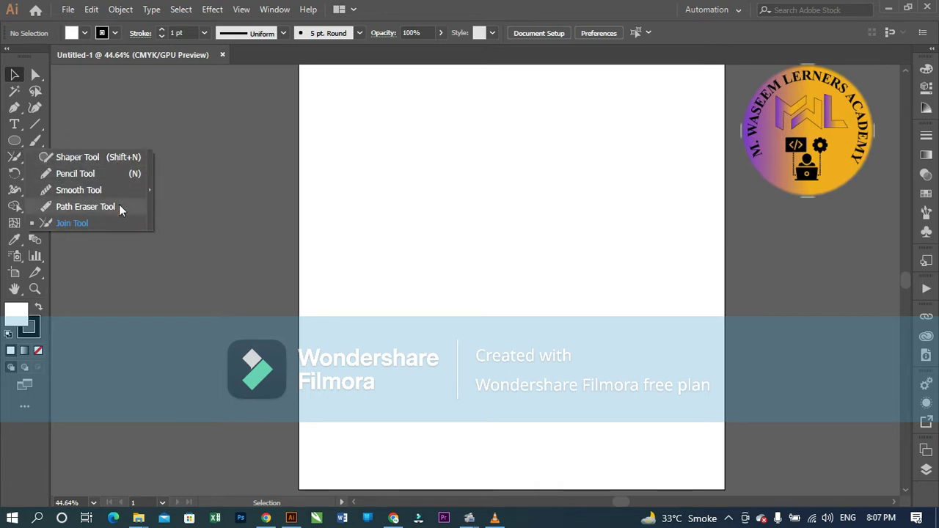
pyautogui.click(119, 158)
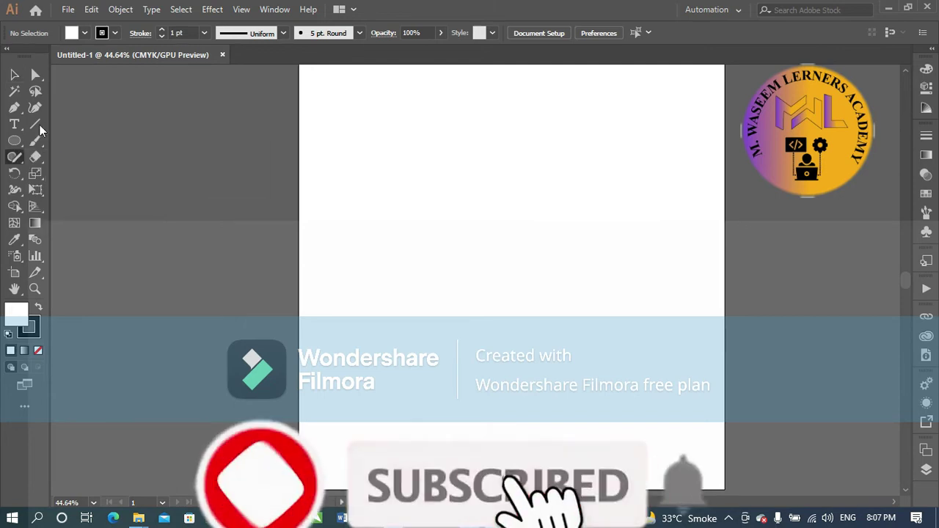
pyautogui.click(37, 157)
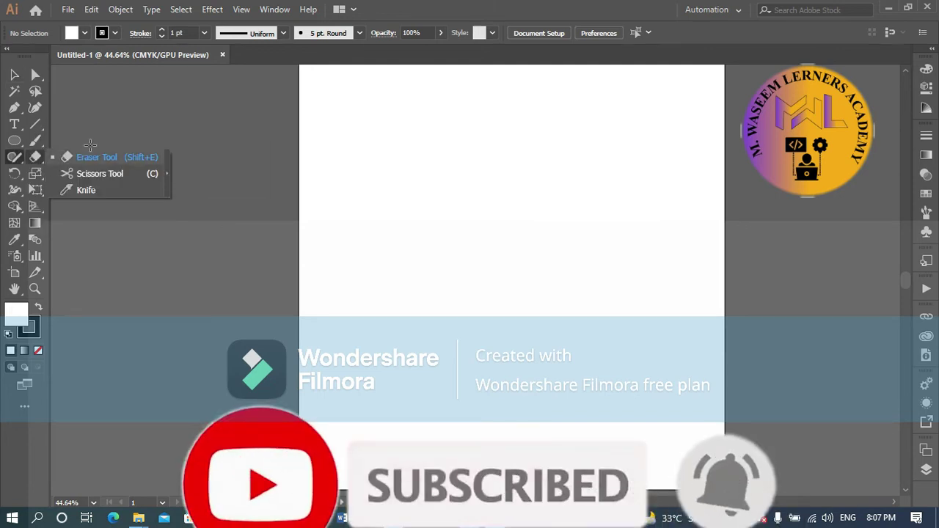
pyautogui.click(14, 74)
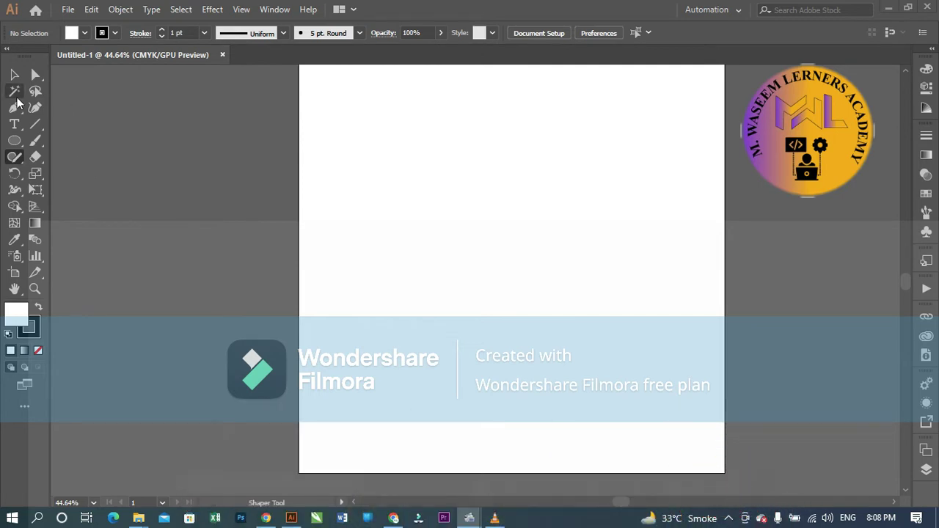
pyautogui.click(37, 158)
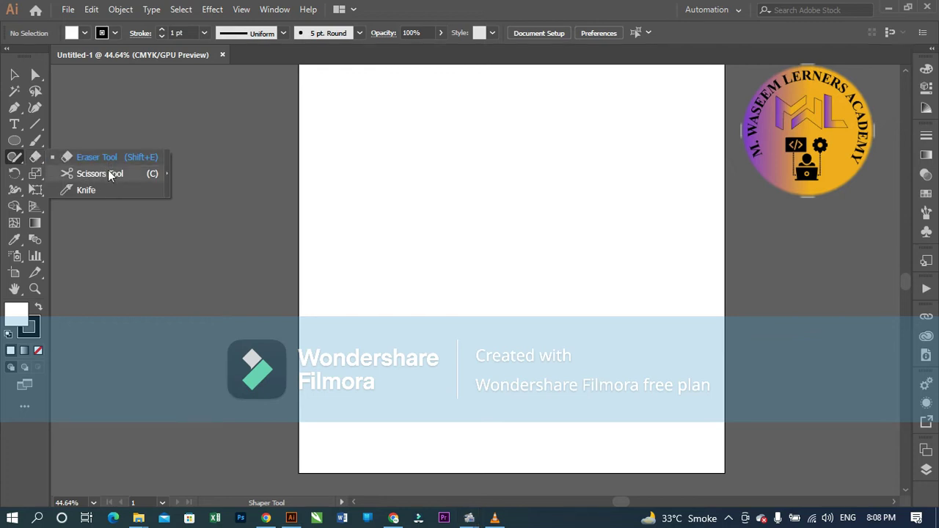
# - Draw a large ellipse in the upper middle and give it a bright red fill
pyautogui.click(15, 143)
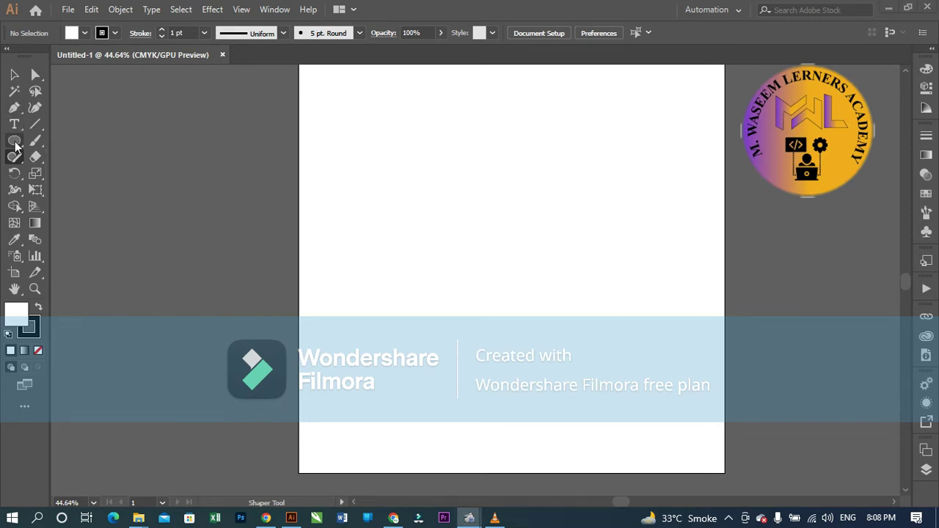
pyautogui.moveTo(362, 172); pyautogui.dragTo(611, 356)
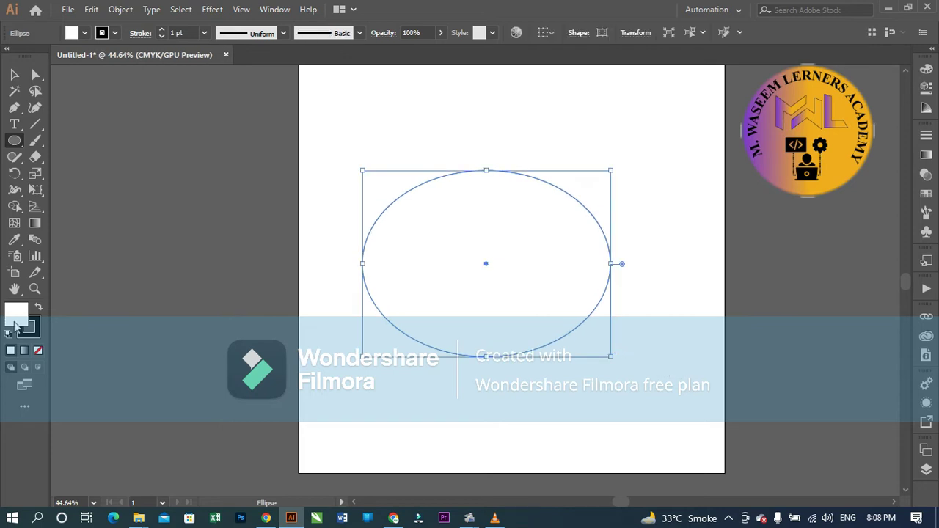
pyautogui.doubleClick(19, 321)
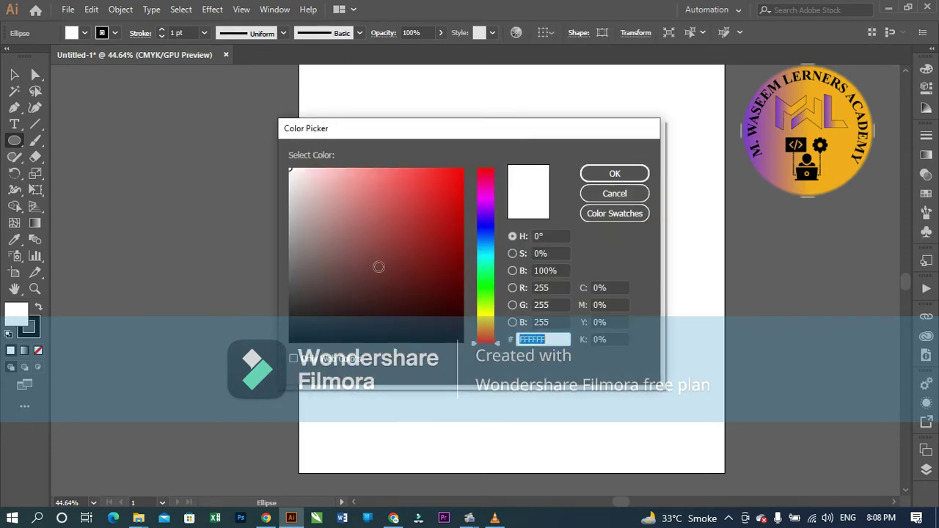
pyautogui.click(399, 226)
pyautogui.click(444, 190)
pyautogui.click(609, 174)
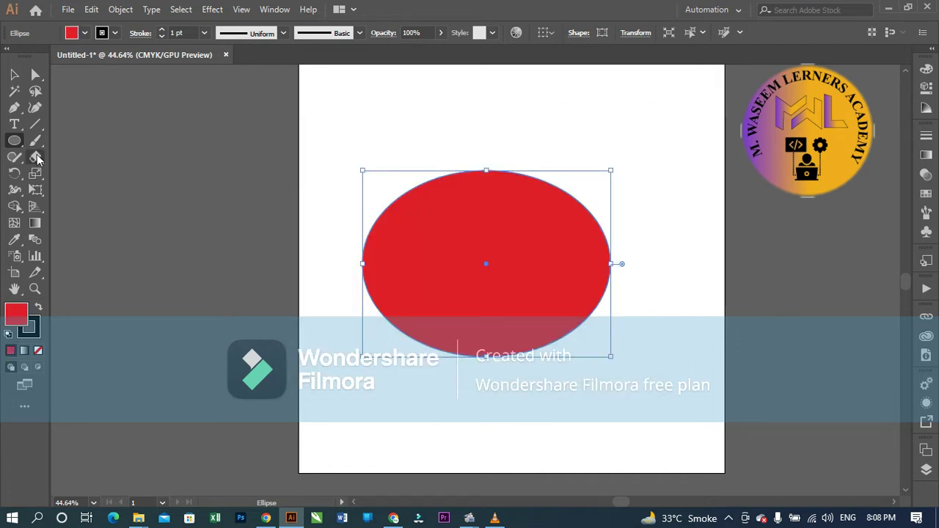
# - Erase four channels through the ellipse: a U-shape at the top and three diagonals
pyautogui.moveTo(38, 157); pyautogui.dragTo(84, 157)
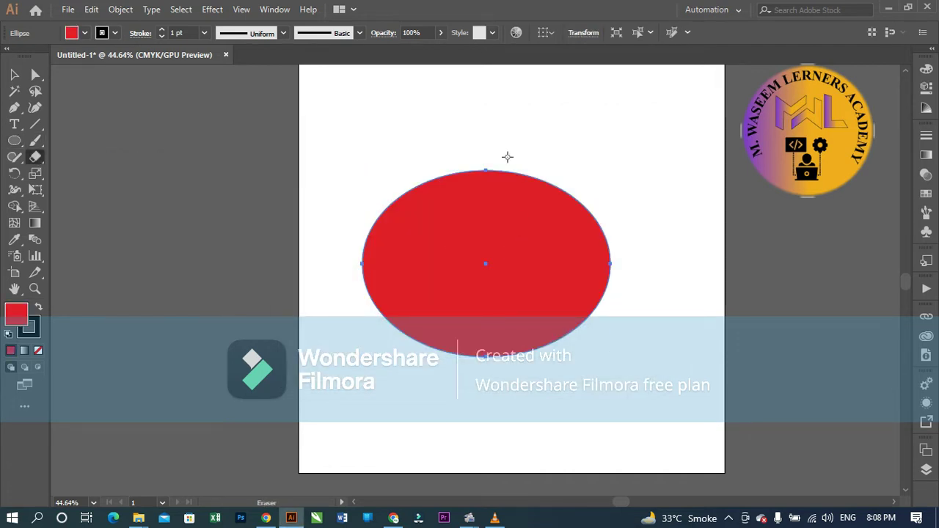
pyautogui.moveTo(507, 157)
pyautogui.mouseDown()
pyautogui.moveTo(495, 262)
pyautogui.moveTo(565, 245)
pyautogui.moveTo(567, 189)
pyautogui.mouseUp()
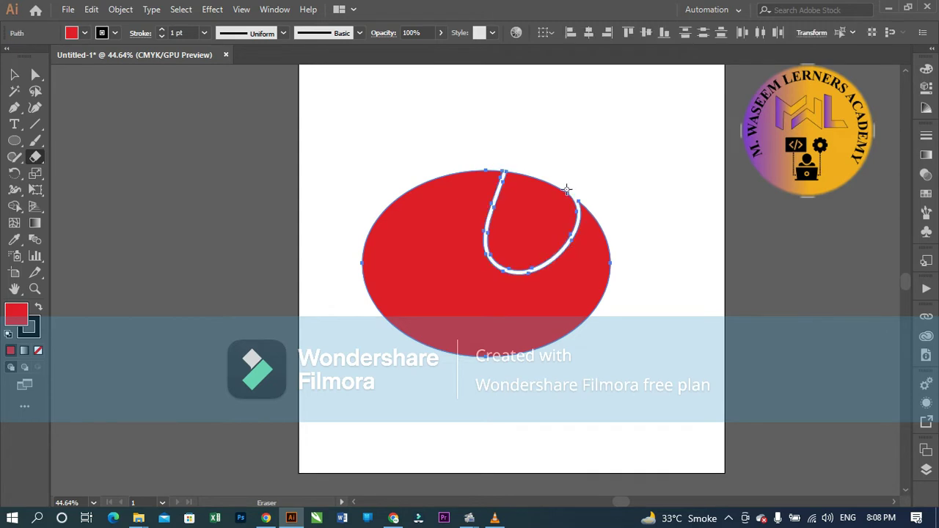
pyautogui.moveTo(367, 162); pyautogui.dragTo(637, 325)
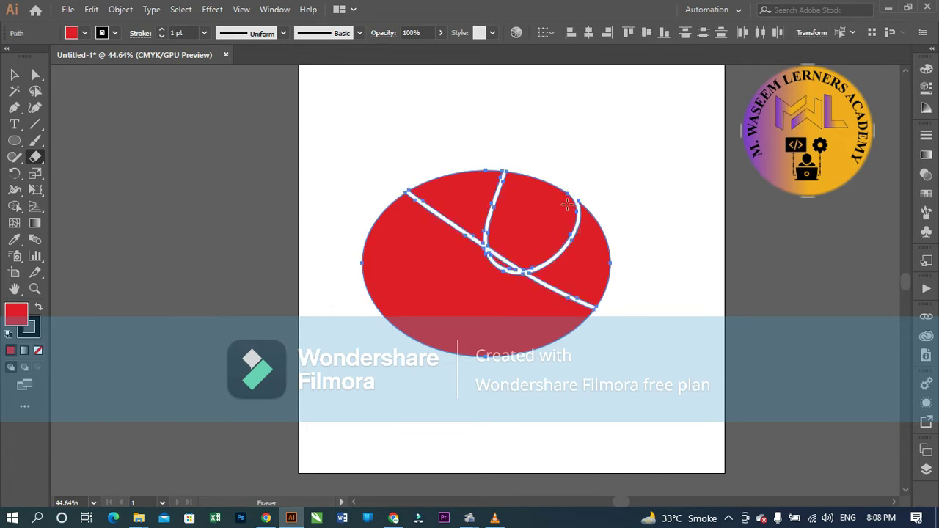
pyautogui.moveTo(554, 173); pyautogui.dragTo(426, 351)
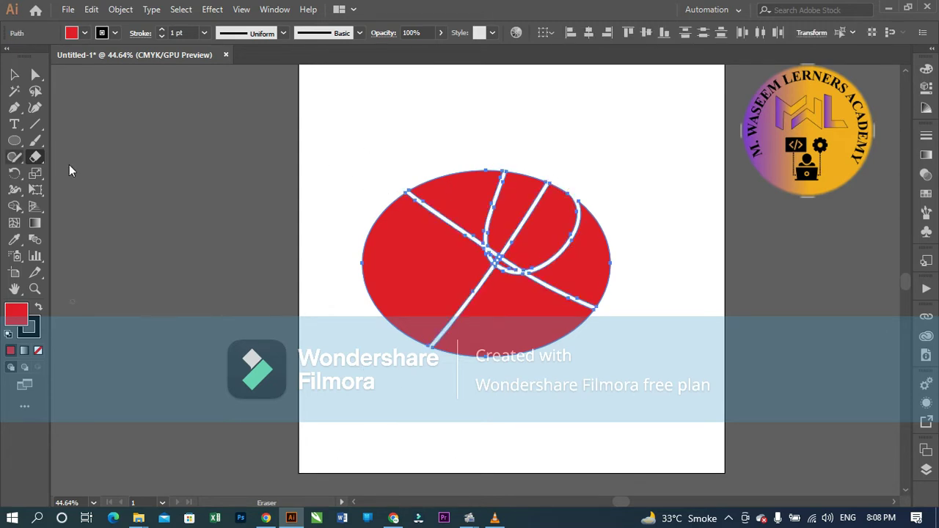
pyautogui.moveTo(345, 209); pyautogui.dragTo(584, 394)
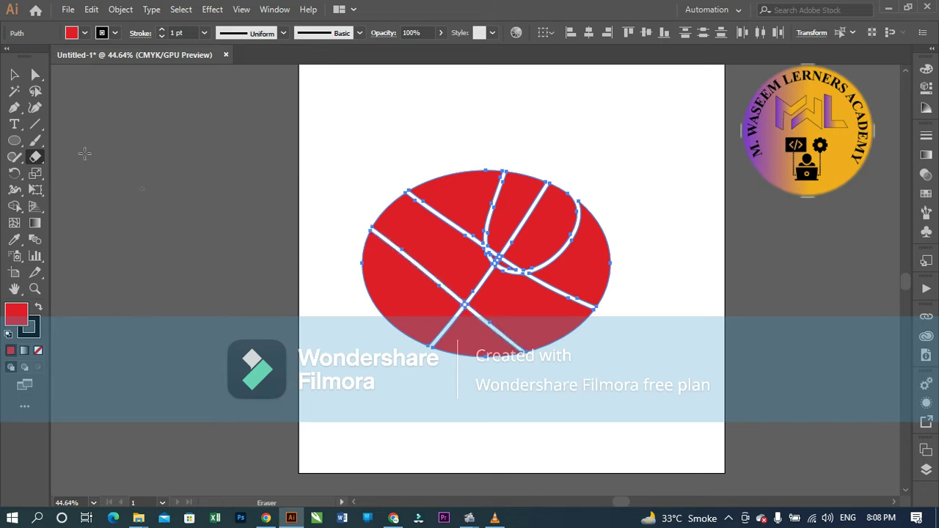
# - Drag the first cut ellipse pieces apart to the lower left, upper left, top and upper right
pyautogui.click(14, 74)
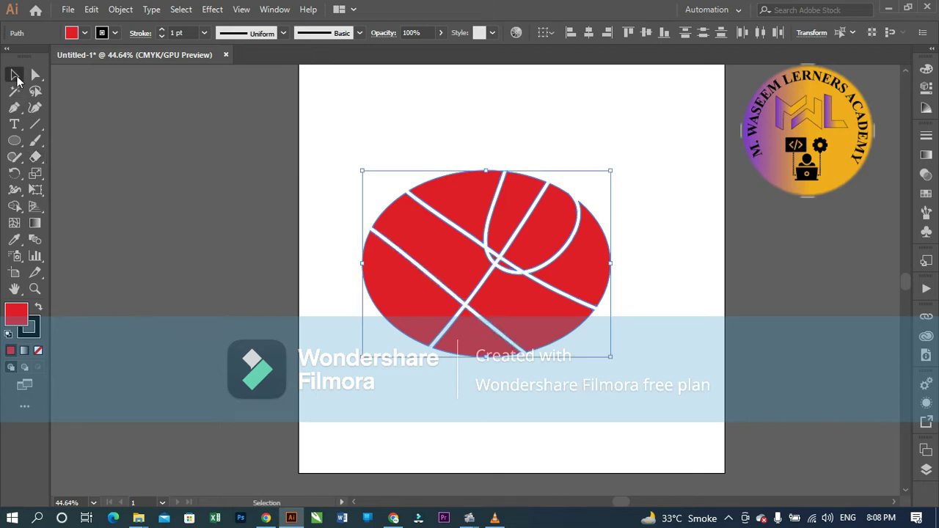
pyautogui.click(307, 228)
pyautogui.moveTo(382, 266); pyautogui.dragTo(342, 287)
pyautogui.moveTo(459, 269); pyautogui.dragTo(367, 225)
pyautogui.moveTo(445, 209); pyautogui.dragTo(485, 107)
pyautogui.moveTo(475, 231); pyautogui.dragTo(587, 172)
pyautogui.moveTo(556, 234); pyautogui.dragTo(547, 220)
# - Move the crescent and shard pieces outward, then select all pieces and delete them
pyautogui.moveTo(617, 279); pyautogui.dragTo(658, 317)
pyautogui.moveTo(590, 279); pyautogui.dragTo(649, 301)
pyautogui.moveTo(528, 334); pyautogui.dragTo(581, 415)
pyautogui.moveTo(478, 346); pyautogui.dragTo(482, 393)
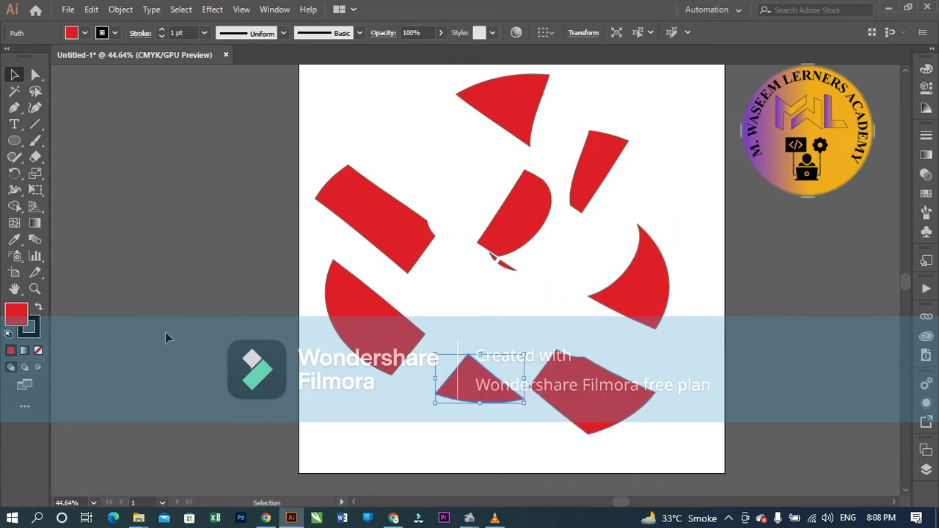
pyautogui.hotkey('ctrl', 'a')
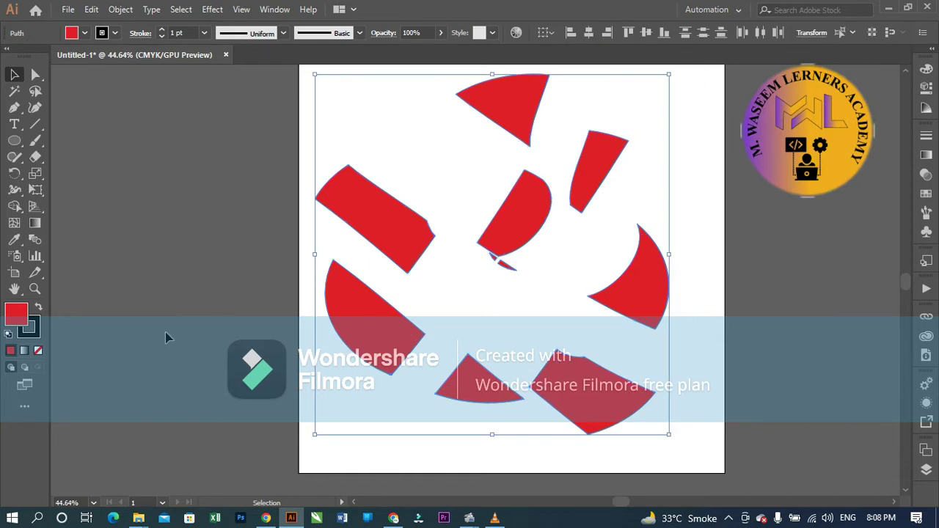
pyautogui.press('Delete')
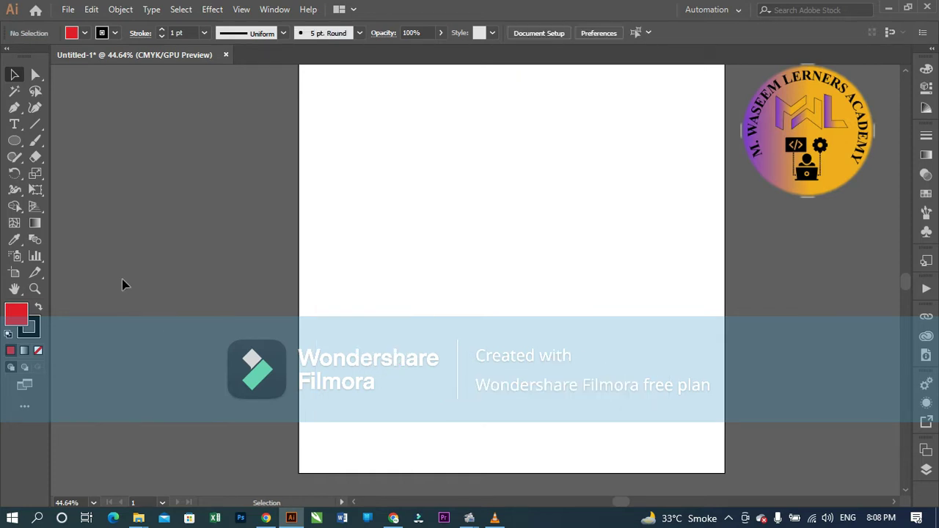
# - Draw a rectangle covering the whole artboard
pyautogui.moveTo(13, 140); pyautogui.dragTo(48, 140)
pyautogui.click(49, 139)
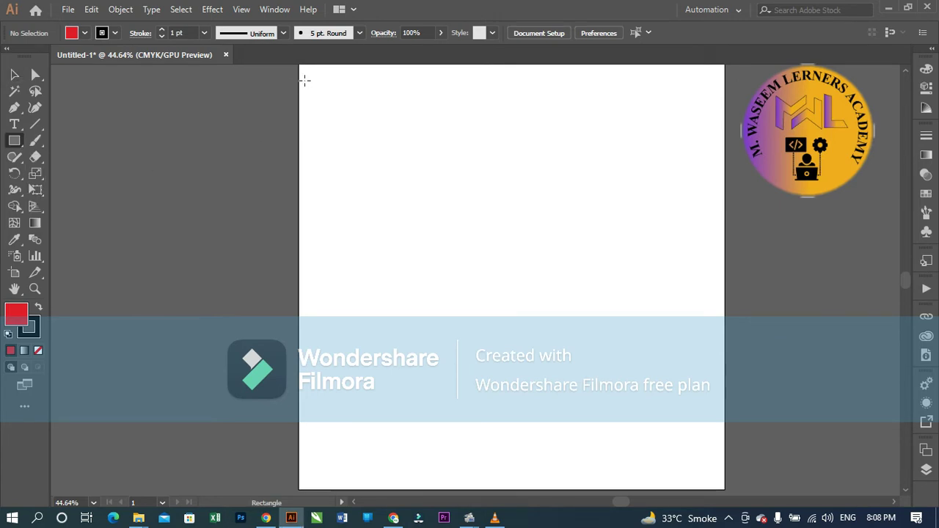
pyautogui.moveTo(299, 66)
pyautogui.mouseDown()
pyautogui.moveTo(663, 444)
pyautogui.moveTo(724, 490)
pyautogui.mouseUp()
# - Erase a diagonal cut across the rectangle as a trial, then undo it
pyautogui.click(14, 74)
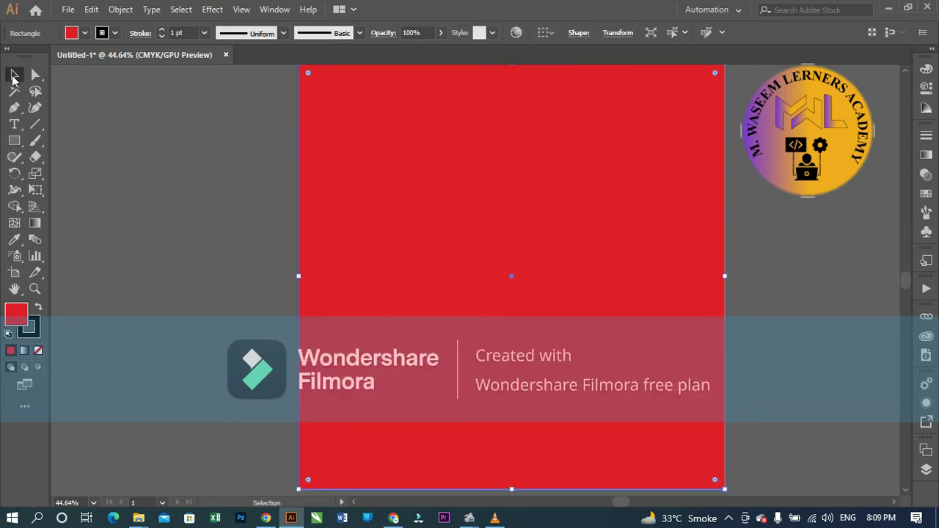
pyautogui.click(36, 156)
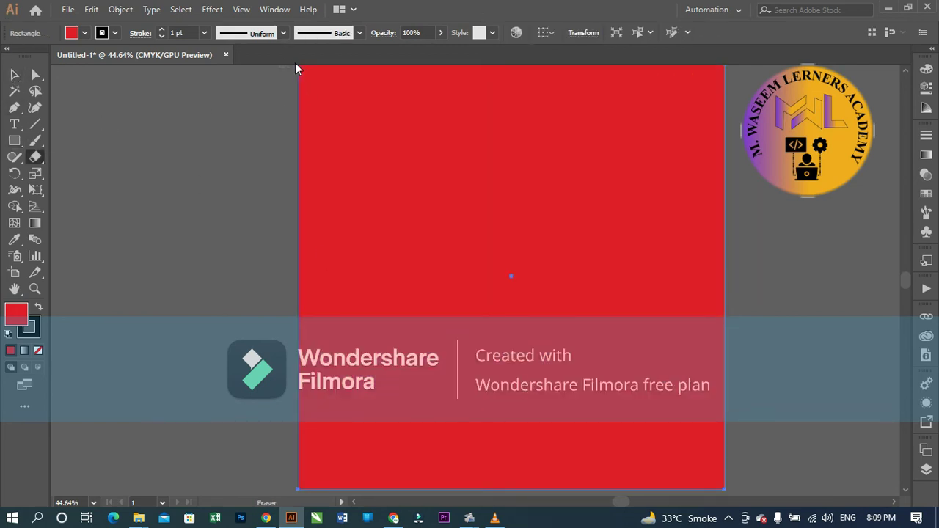
pyautogui.moveTo(301, 66)
pyautogui.mouseDown()
pyautogui.moveTo(479, 206)
pyautogui.moveTo(718, 490)
pyautogui.mouseUp()
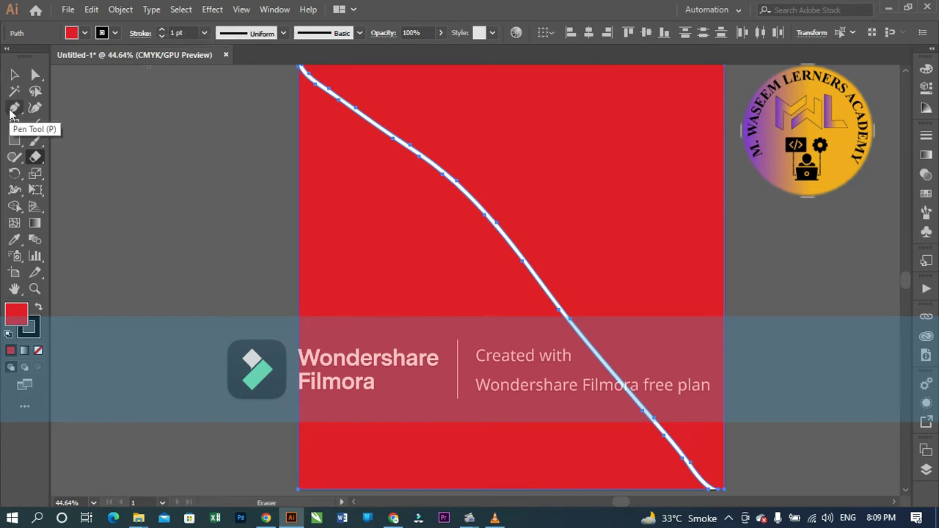
pyautogui.hotkey('ctrl', 'z')
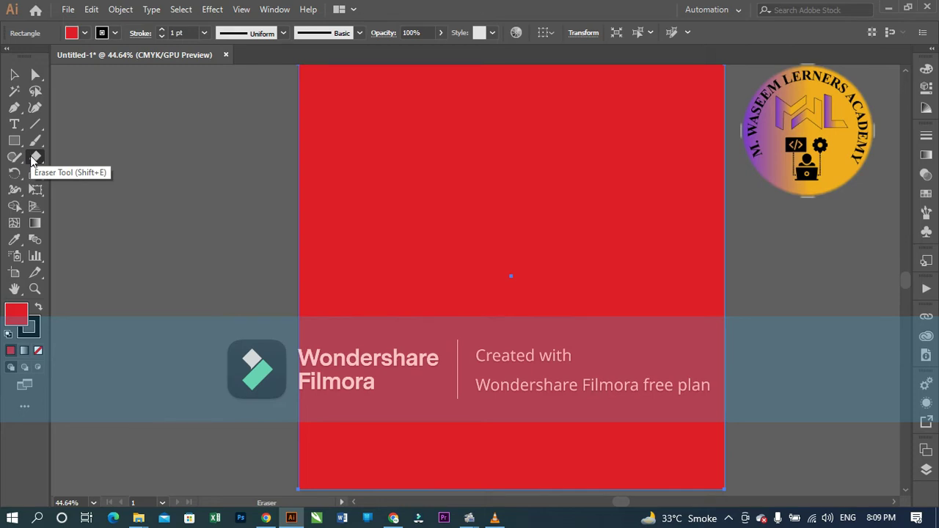
pyautogui.moveTo(33, 162); pyautogui.dragTo(92, 169)
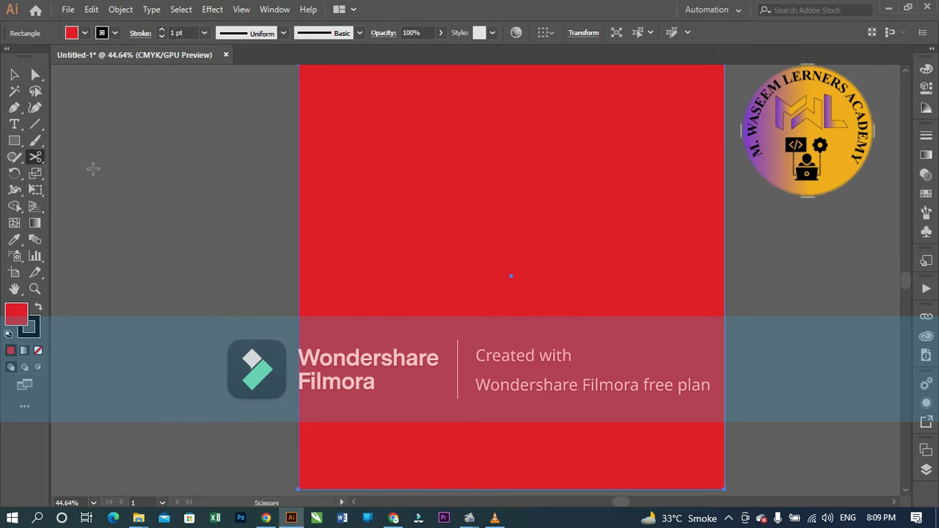
pyautogui.click(299, 66)
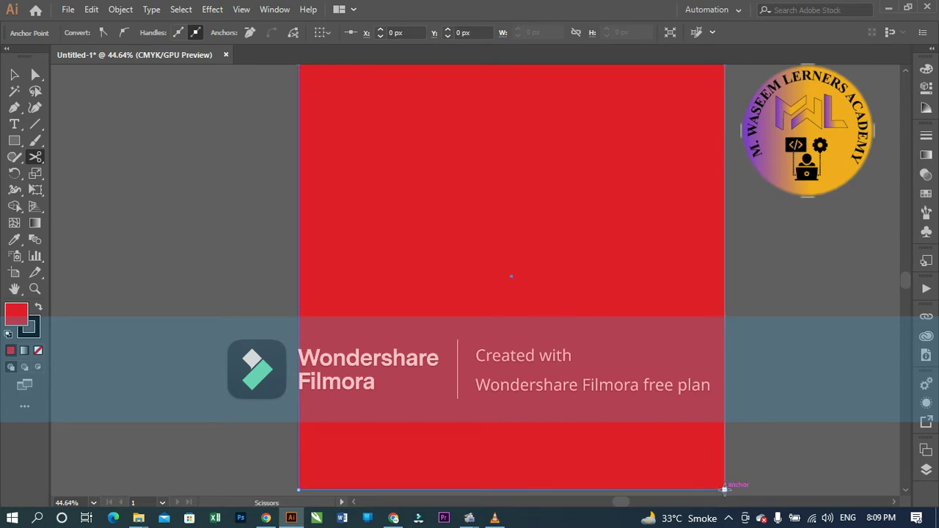
pyautogui.click(725, 488)
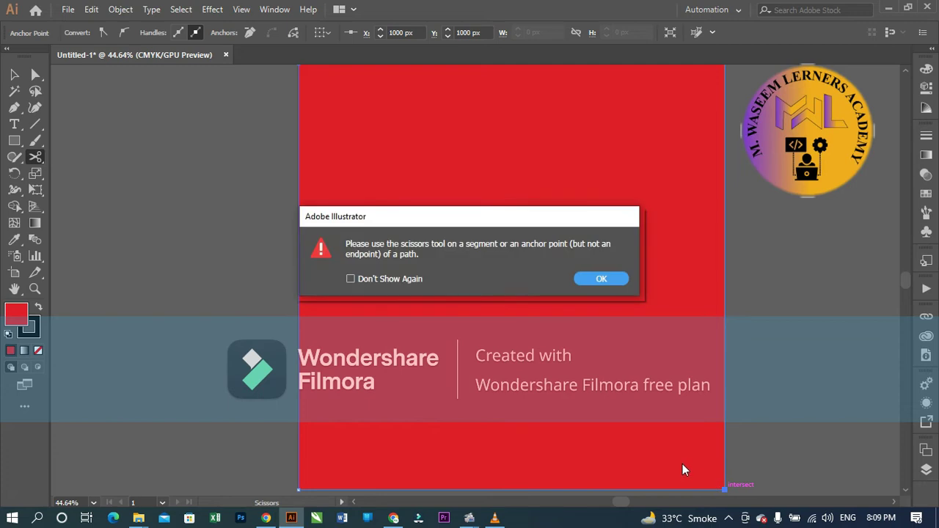
pyautogui.click(583, 273)
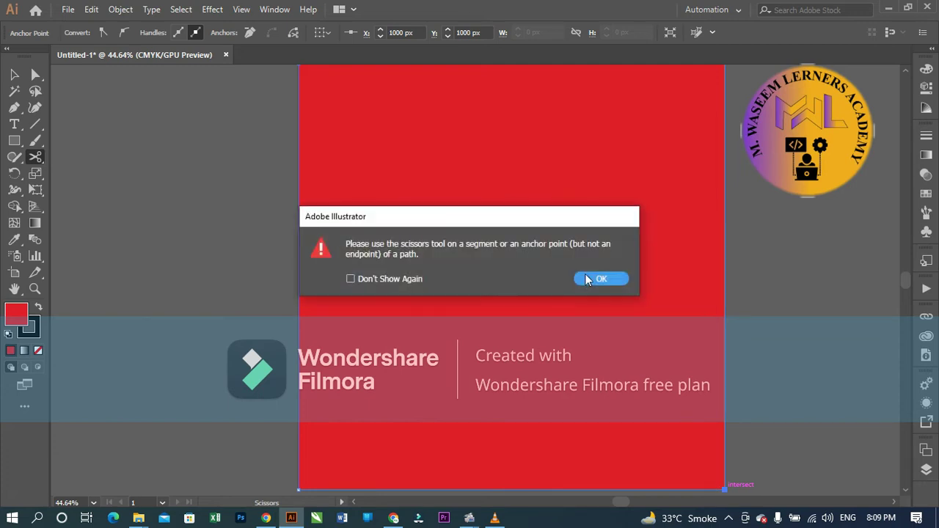
pyautogui.click(585, 277)
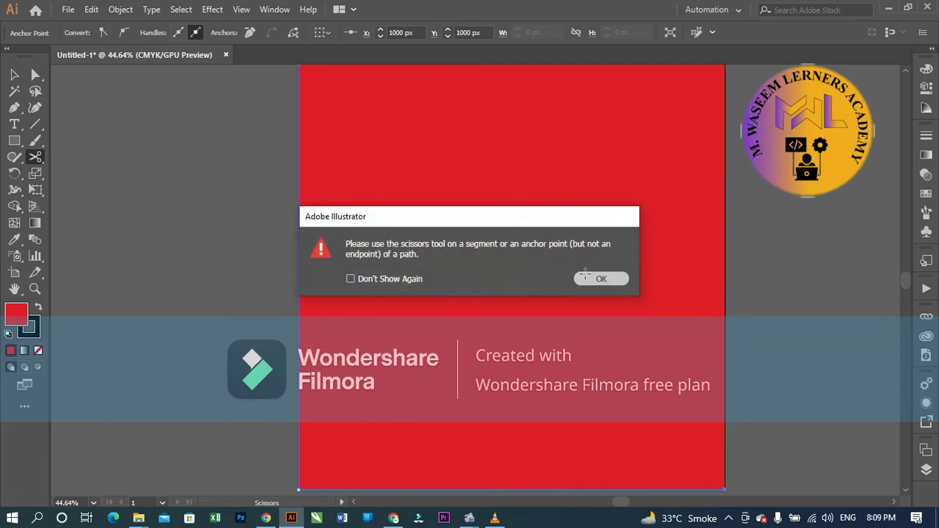
pyautogui.click(299, 65)
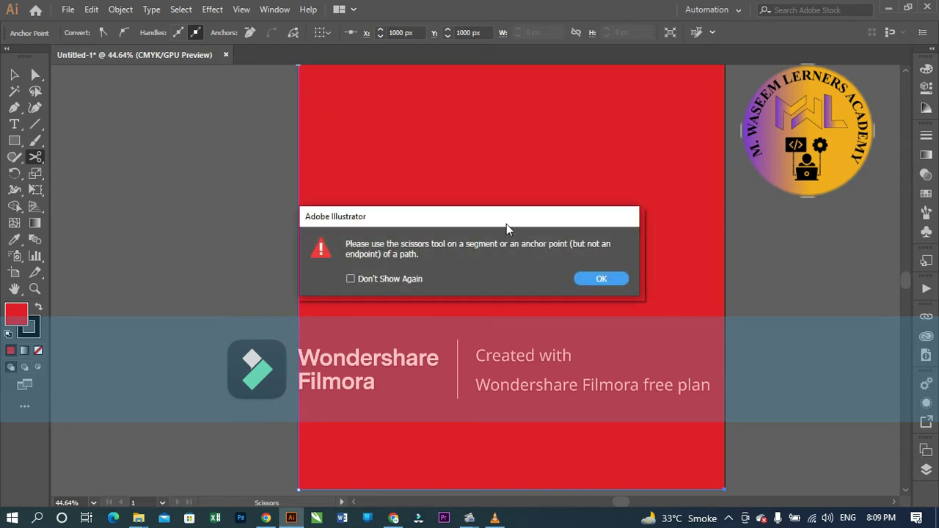
pyautogui.click(591, 284)
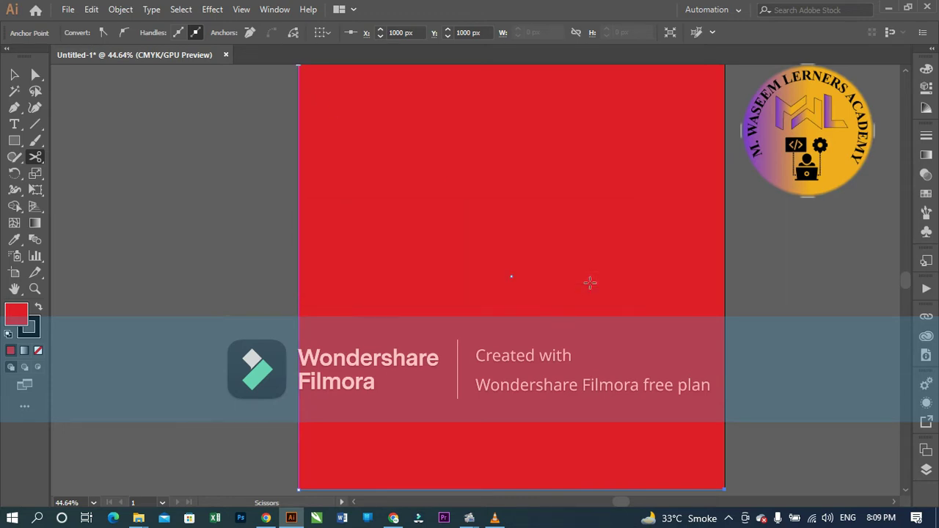
pyautogui.click(299, 66)
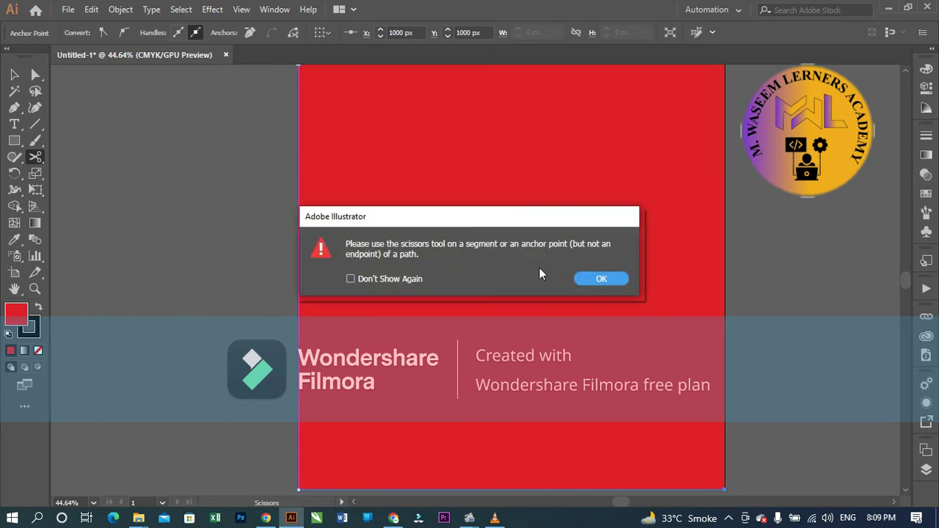
pyautogui.click(615, 283)
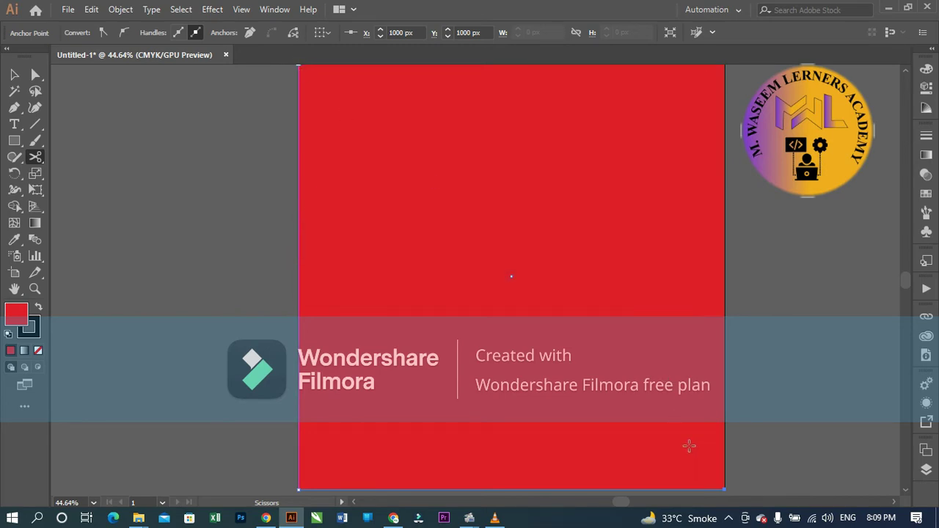
pyautogui.click(724, 487)
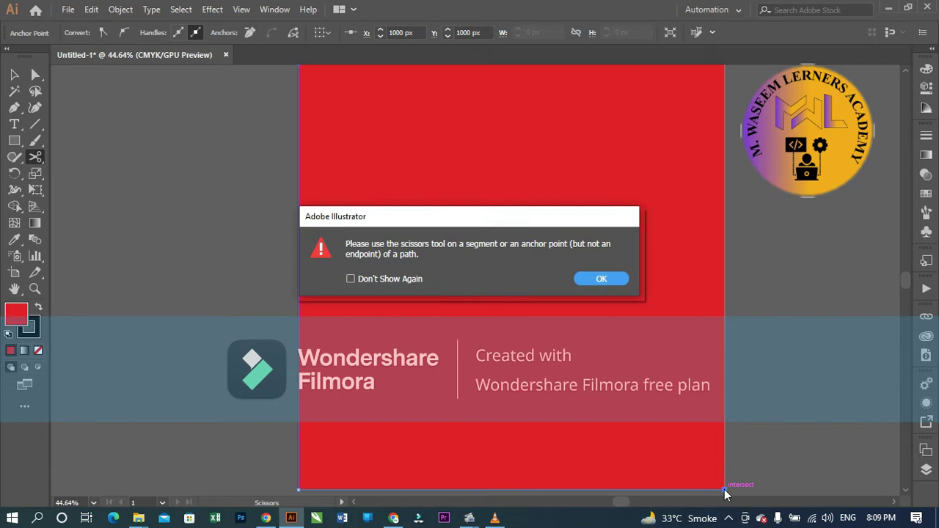
pyautogui.click(590, 277)
pyautogui.press('v')
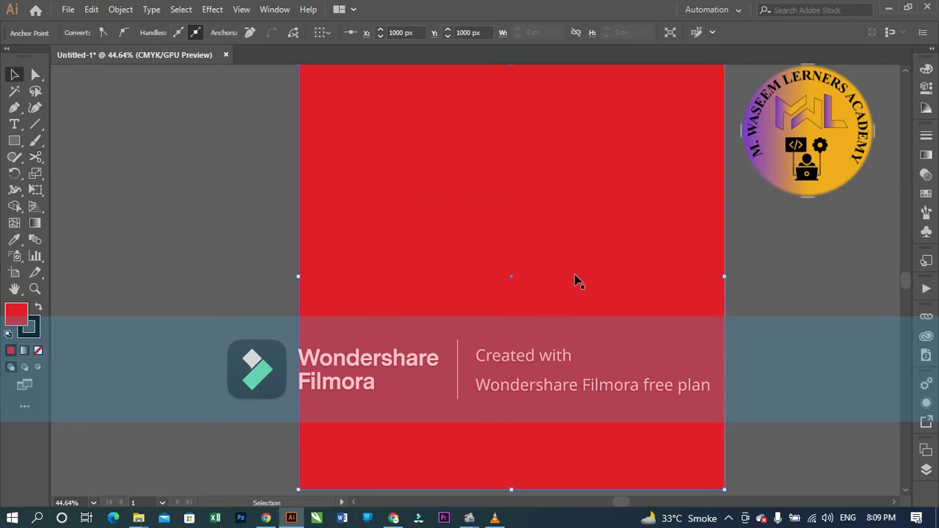
# - Select the red rectangle, make a trial scissors cut on its left edge, undo it, and remove the rectangle
pyautogui.moveTo(268, 138); pyautogui.dragTo(701, 315)
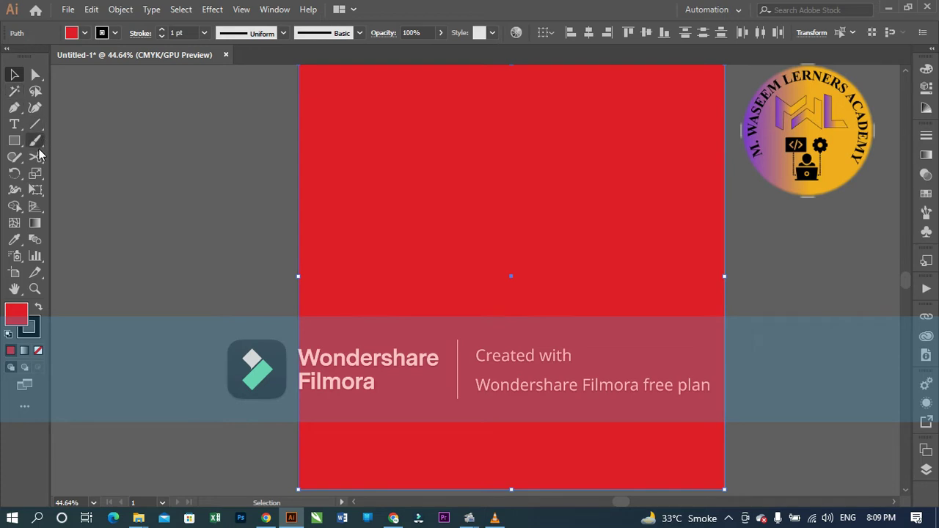
pyautogui.click(36, 155)
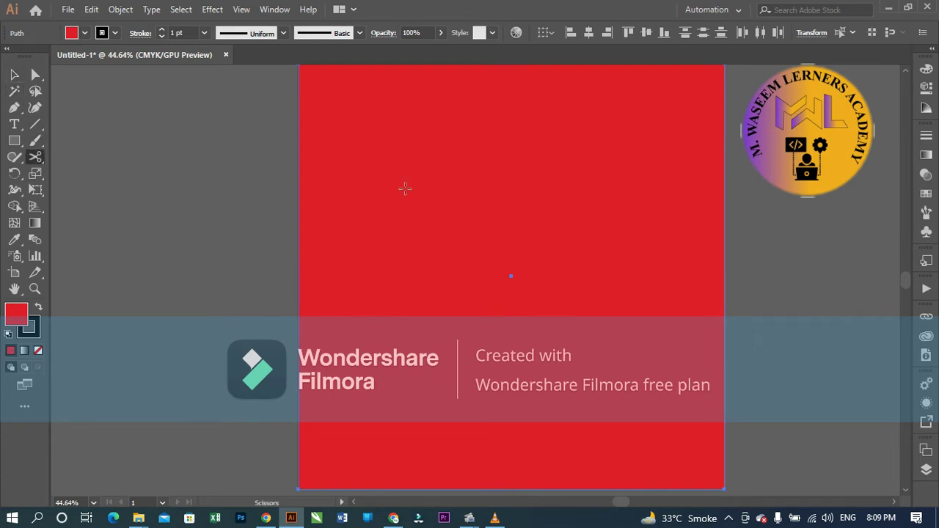
pyautogui.click(298, 134)
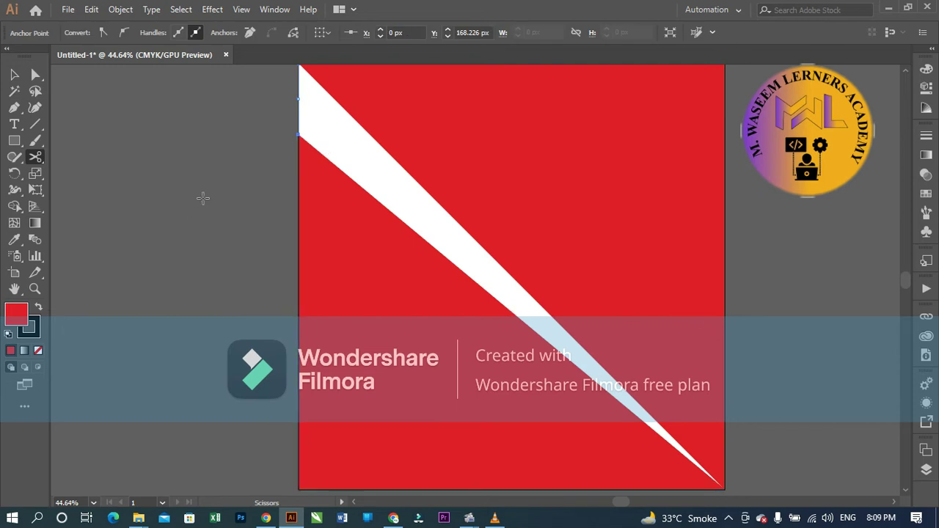
pyautogui.hotkey('ctrl', 'z')
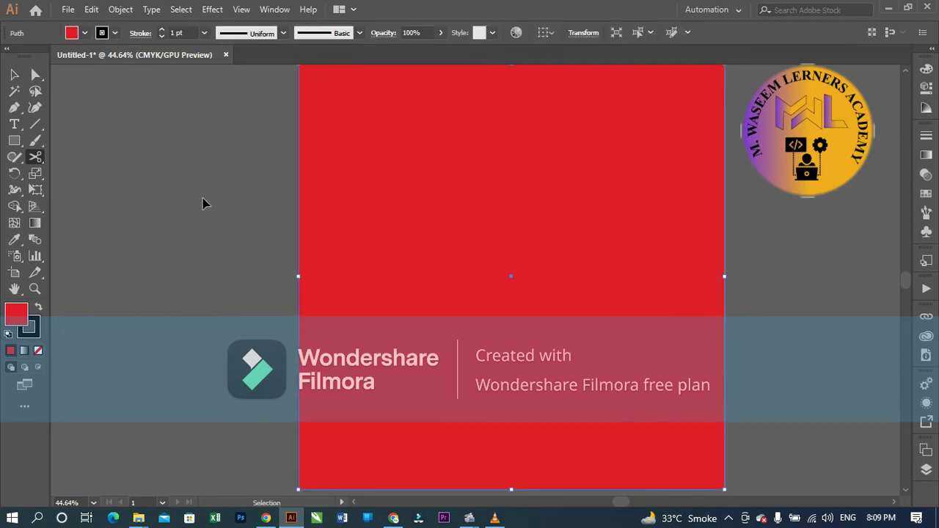
pyautogui.hotkey('ctrl', 'z')
pyautogui.hotkey('ctrl', 'z')
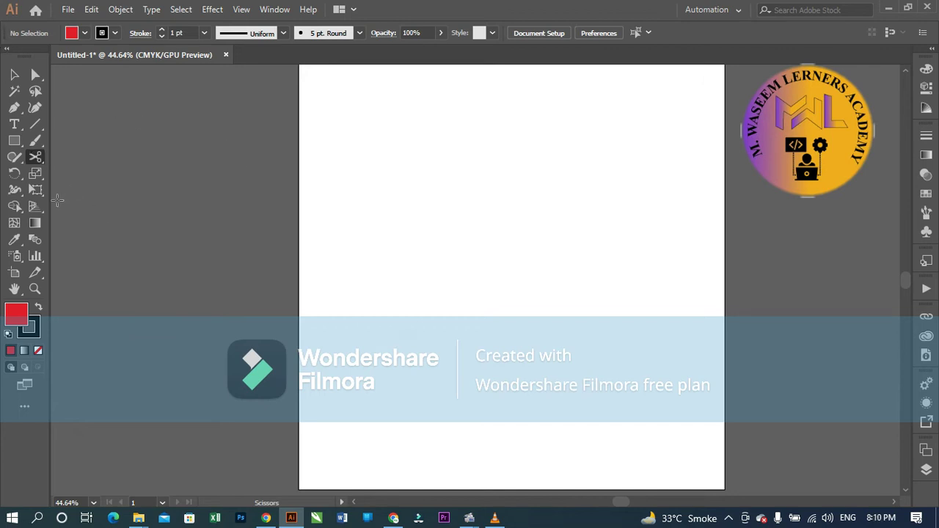
# - Draw a new artboard-sized rectangle and cut its left edge and bottom-right corner with Scissors
pyautogui.click(14, 140)
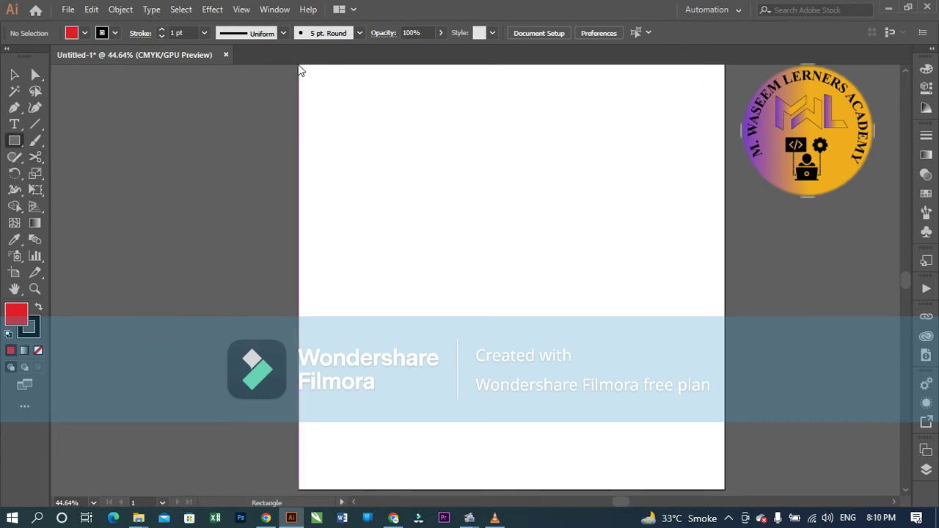
pyautogui.moveTo(299, 66)
pyautogui.mouseDown()
pyautogui.moveTo(697, 481)
pyautogui.moveTo(725, 488)
pyautogui.mouseUp()
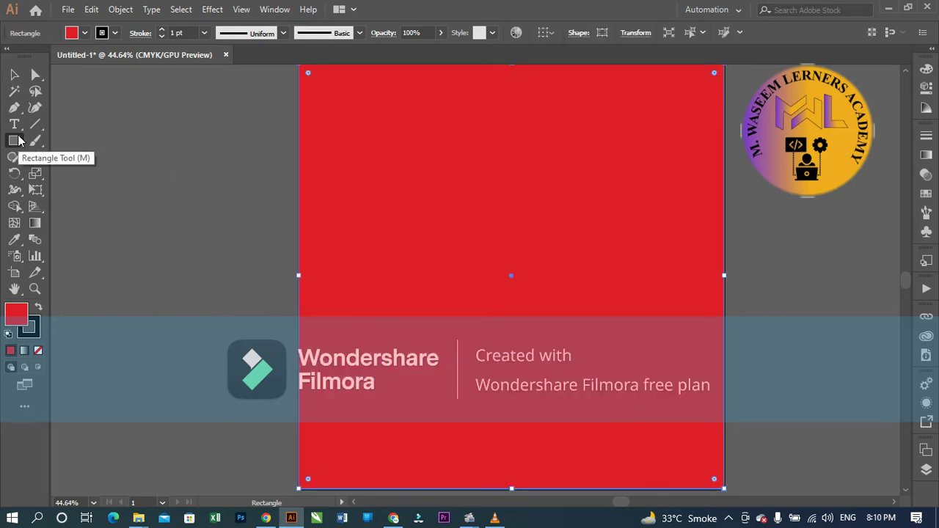
pyautogui.press('c')
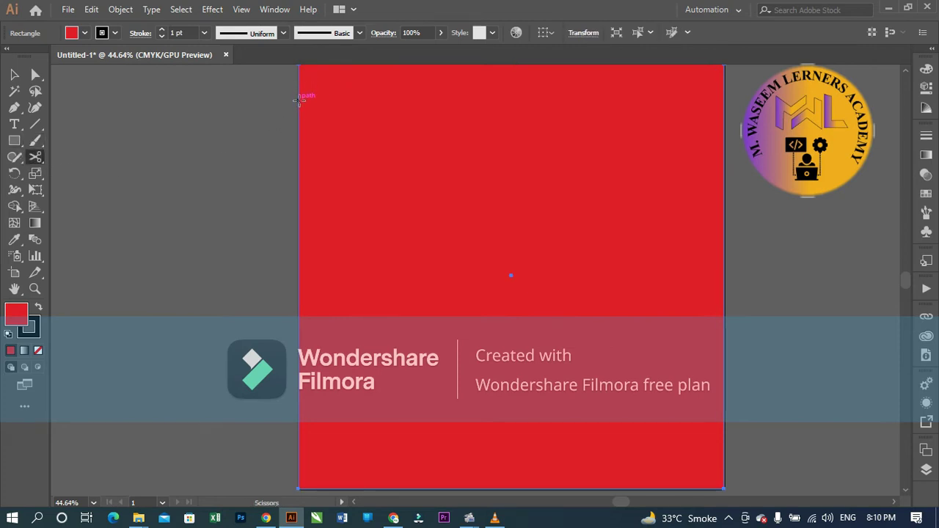
pyautogui.click(299, 100)
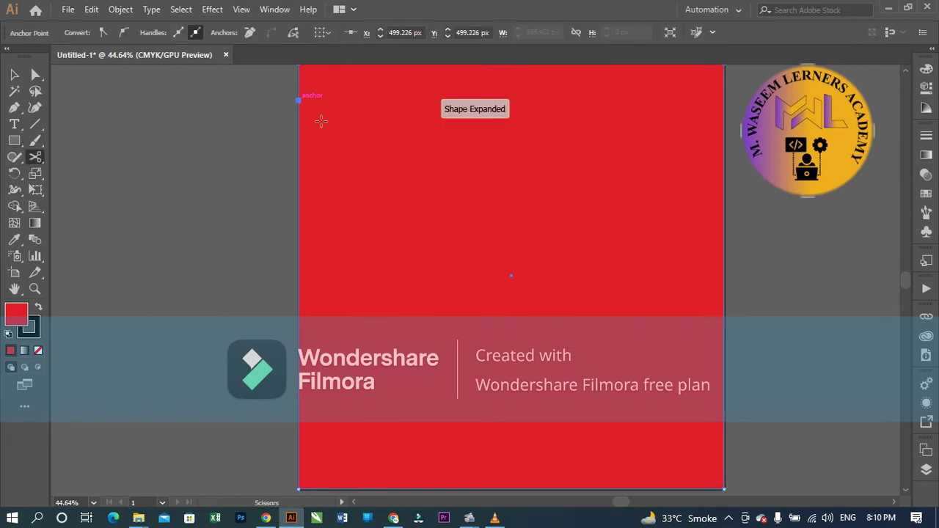
pyautogui.click(723, 488)
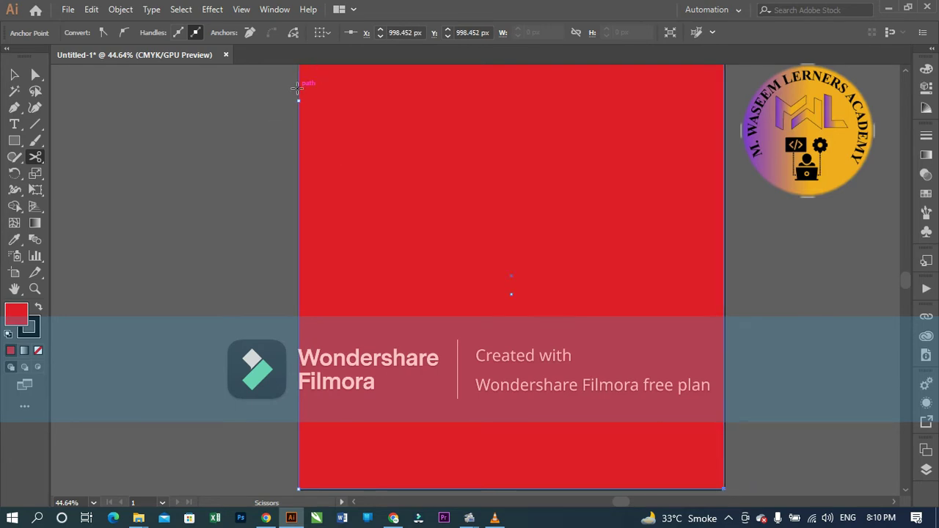
pyautogui.click(298, 89)
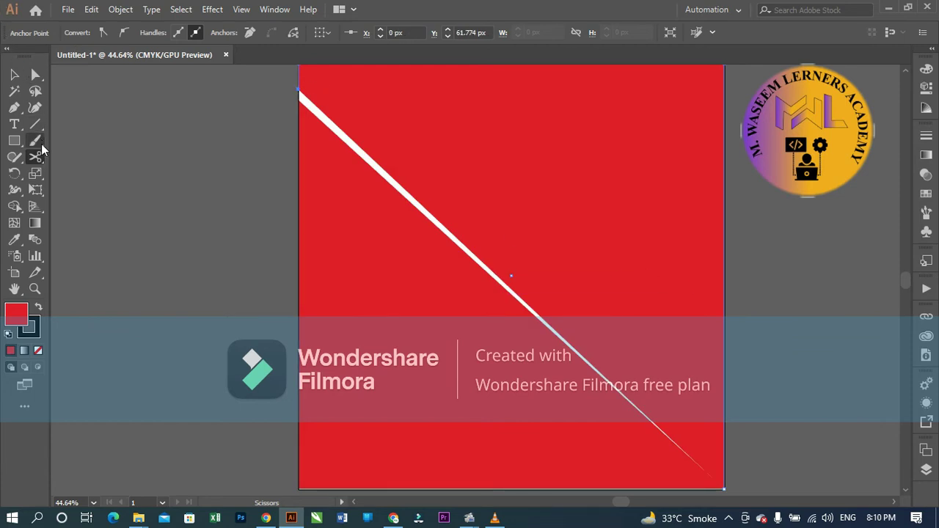
# - Make more scissors cuts on the left and right edges, then undo them to restore the rectangle
pyautogui.click(322, 226)
pyautogui.click(601, 279)
pyautogui.click(298, 266)
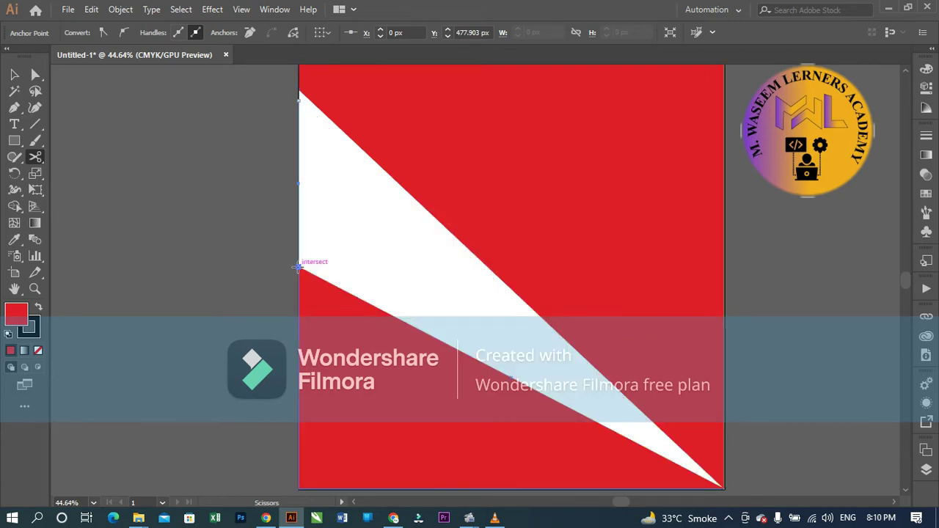
pyautogui.click(725, 184)
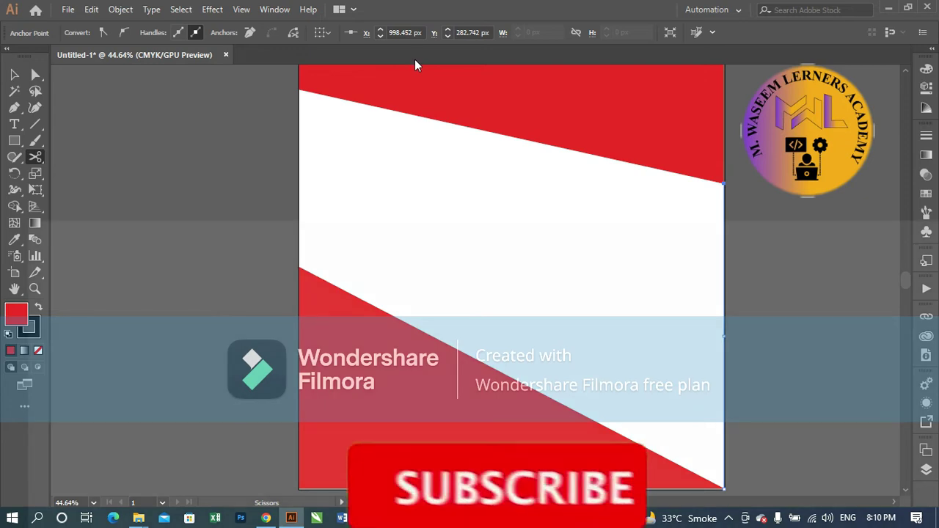
pyautogui.hotkey('ctrl', 'z')
pyautogui.hotkey('ctrl', 'z')
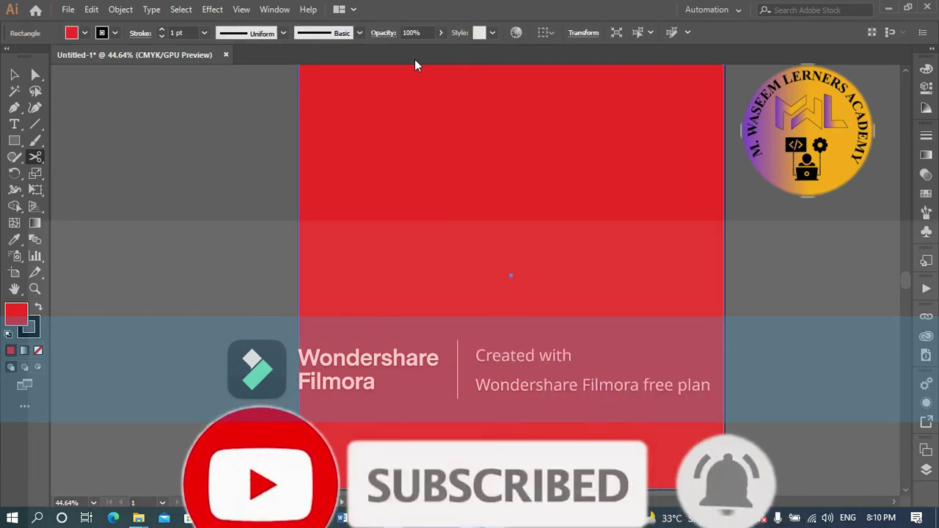
pyautogui.hotkey('ctrl', 'z')
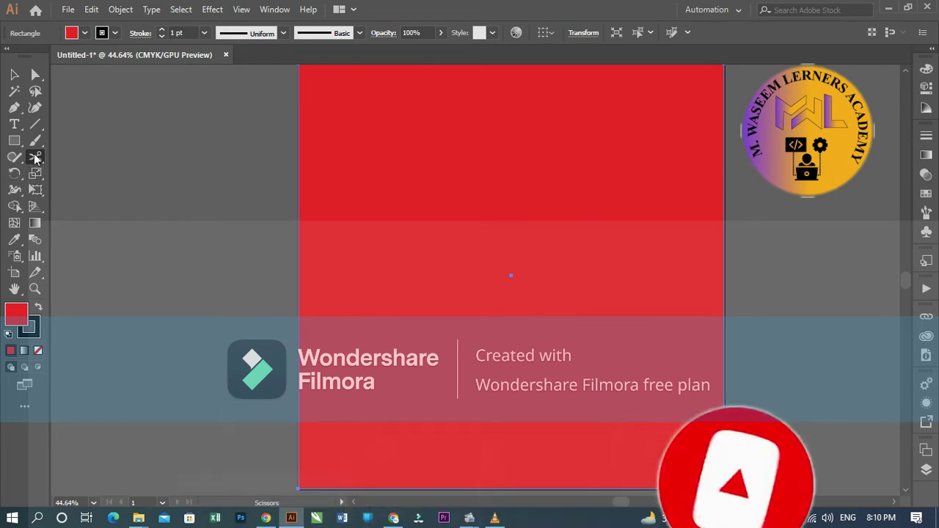
# - Slice the rectangle diagonally with the Knife, then undo the slice
pyautogui.click(35, 156)
pyautogui.click(82, 191)
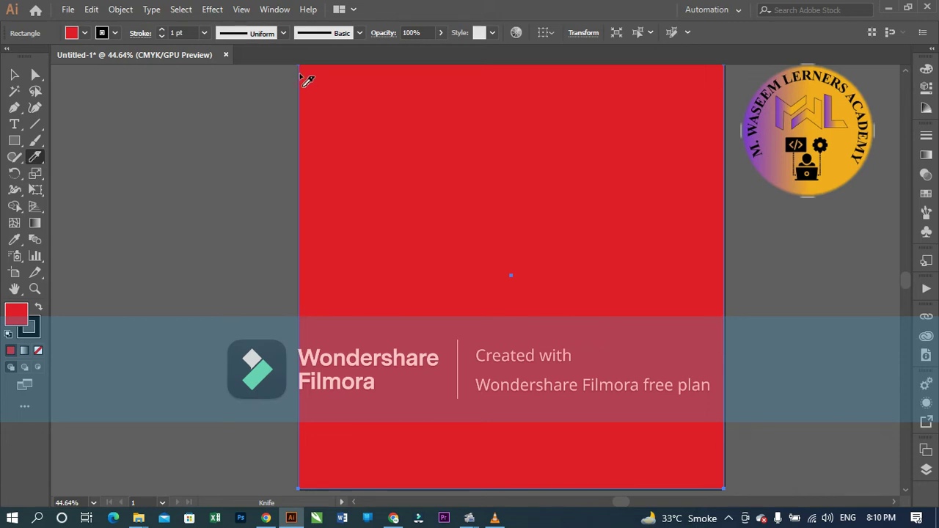
pyautogui.moveTo(306, 79); pyautogui.dragTo(730, 490)
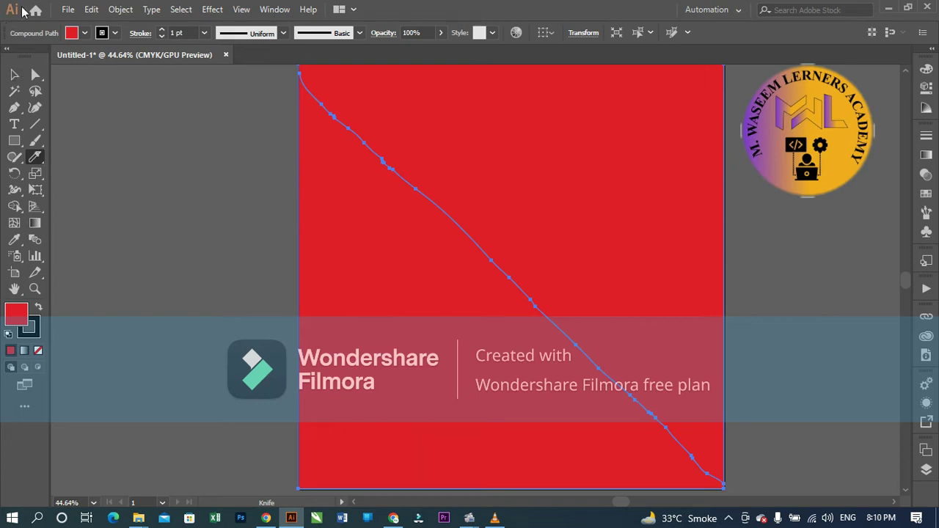
pyautogui.hotkey('ctrl', 'z')
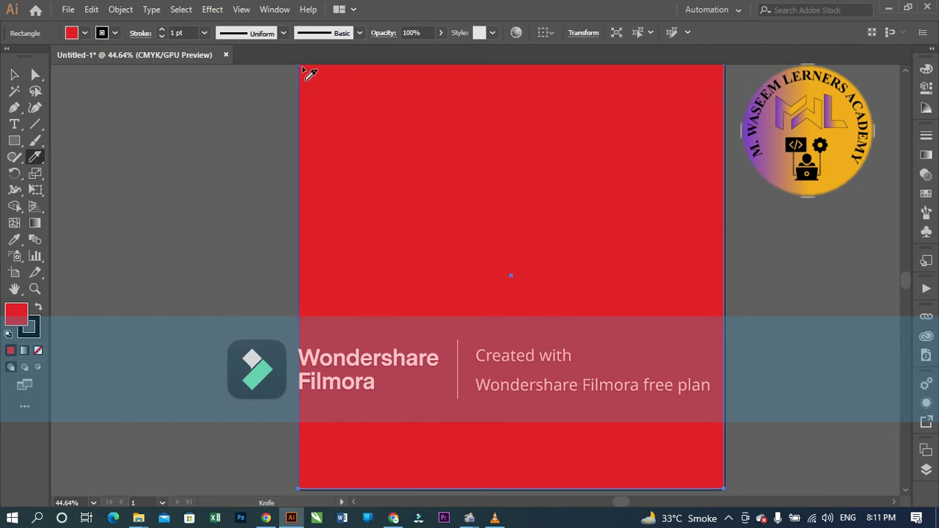
# - Slice the rectangle again with the Knife from corner to corner
pyautogui.moveTo(305, 69); pyautogui.dragTo(381, 142)
pyautogui.moveTo(719, 485); pyautogui.dragTo(308, 69)
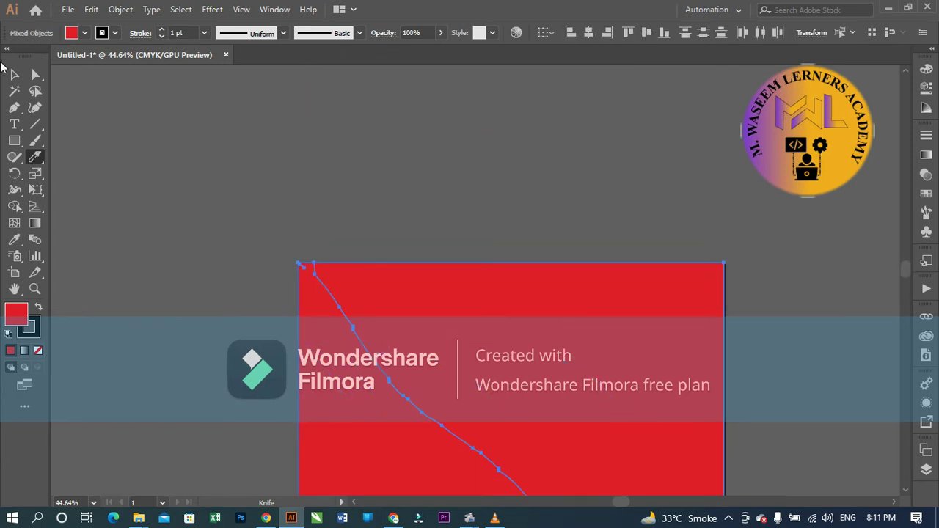
pyautogui.scroll(-2, 393, 276)
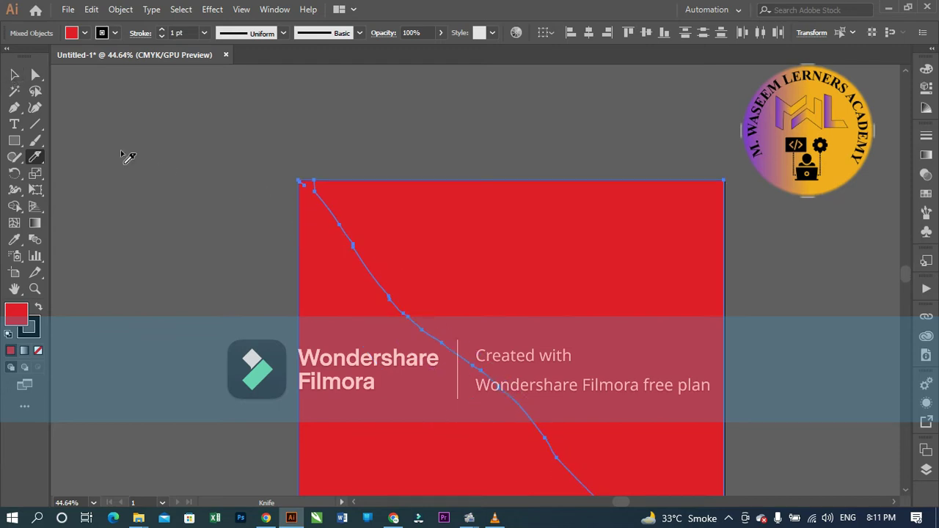
pyautogui.click(14, 74)
pyautogui.scroll(-1, 256, 196)
pyautogui.scroll(-2, 256, 196)
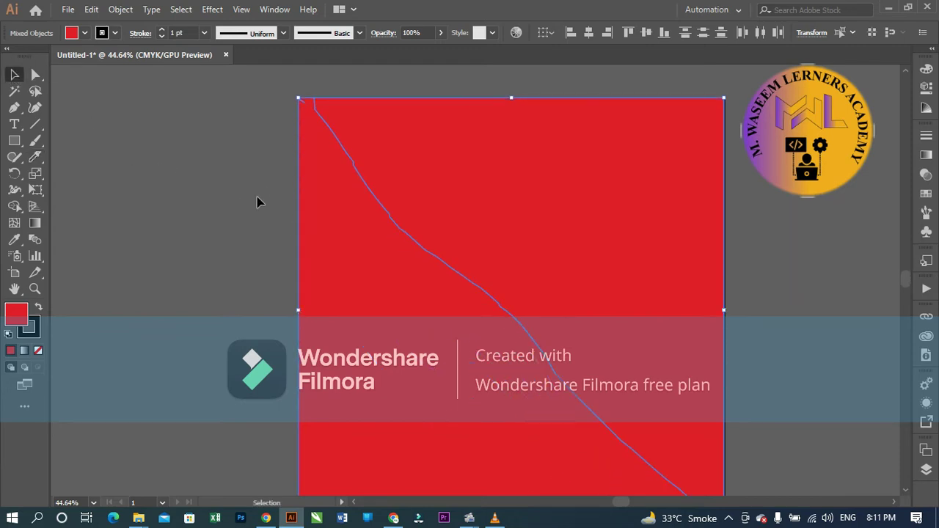
# - Pull the two sliced pieces apart to show the gap, then undo back to one whole rectangle
pyautogui.click(161, 190)
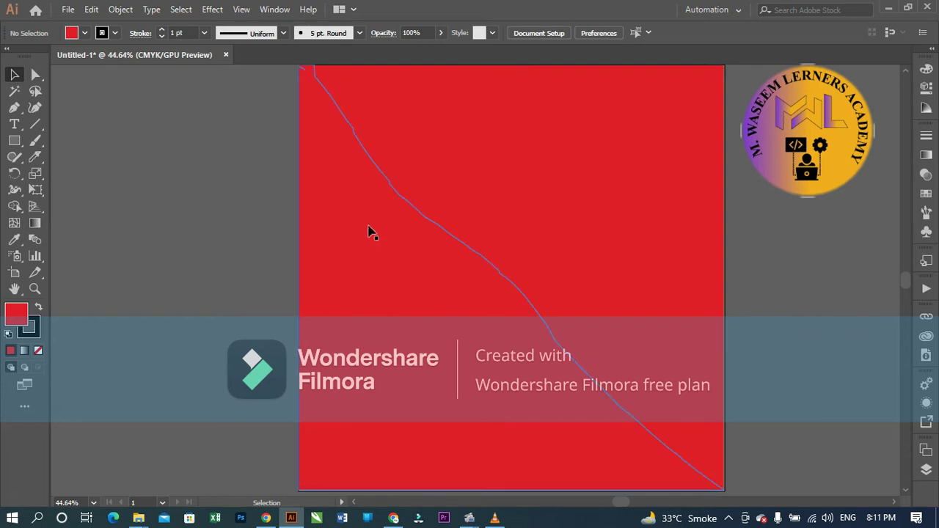
pyautogui.moveTo(371, 231); pyautogui.dragTo(308, 235)
pyautogui.moveTo(488, 187); pyautogui.dragTo(545, 169)
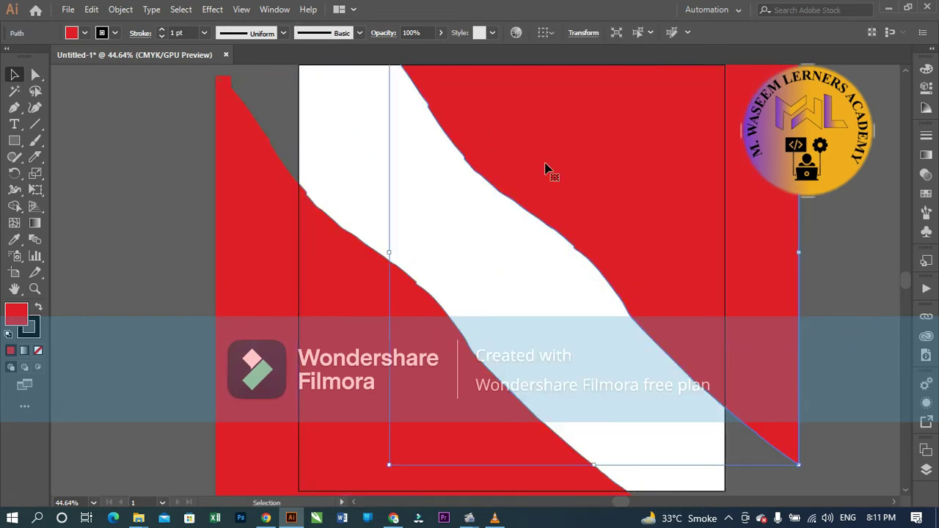
pyautogui.hotkey('ctrl', 'z')
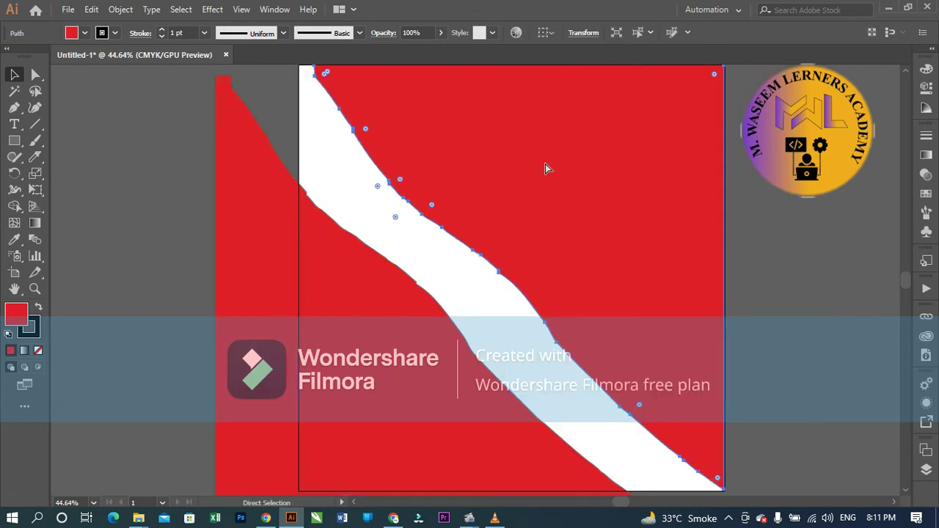
pyautogui.hotkey('ctrl', 'z')
pyautogui.hotkey('ctrl', 'z')
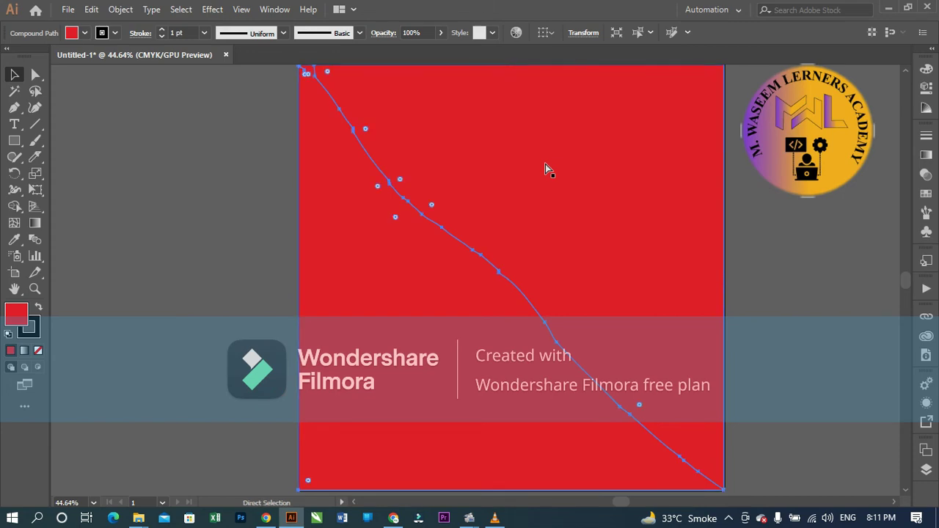
pyautogui.hotkey('ctrl', 'z')
# - Cut the rectangle with Scissors at its top-left and bottom-right corners, dismissing the invalid-cut warning
pyautogui.press('a')
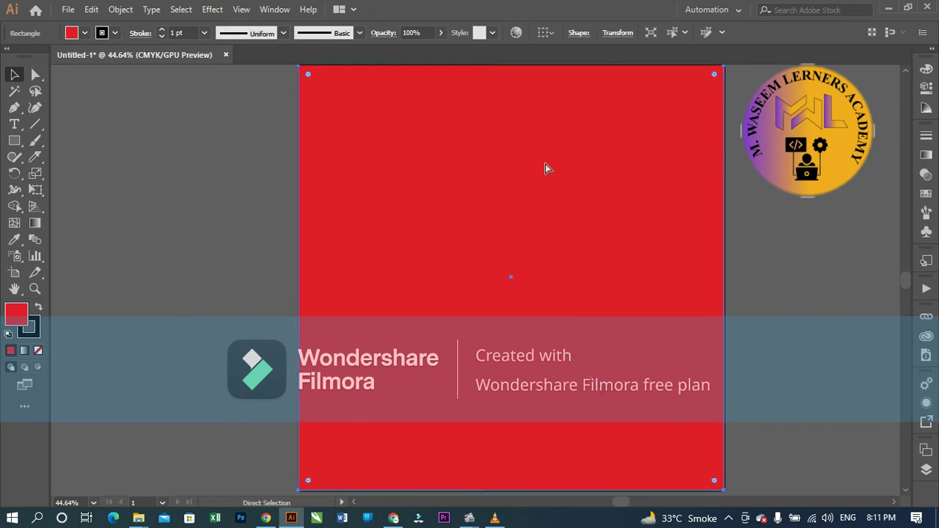
pyautogui.press('v')
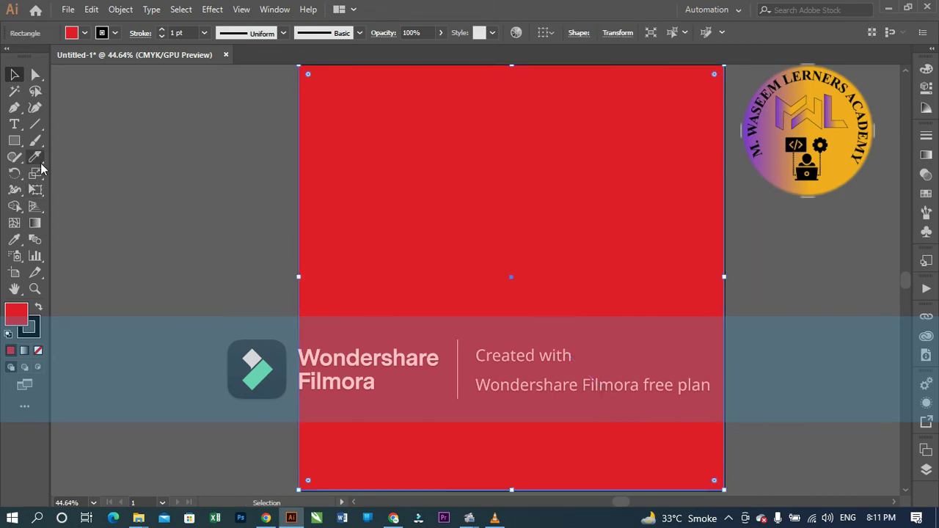
pyautogui.moveTo(35, 156); pyautogui.dragTo(66, 174)
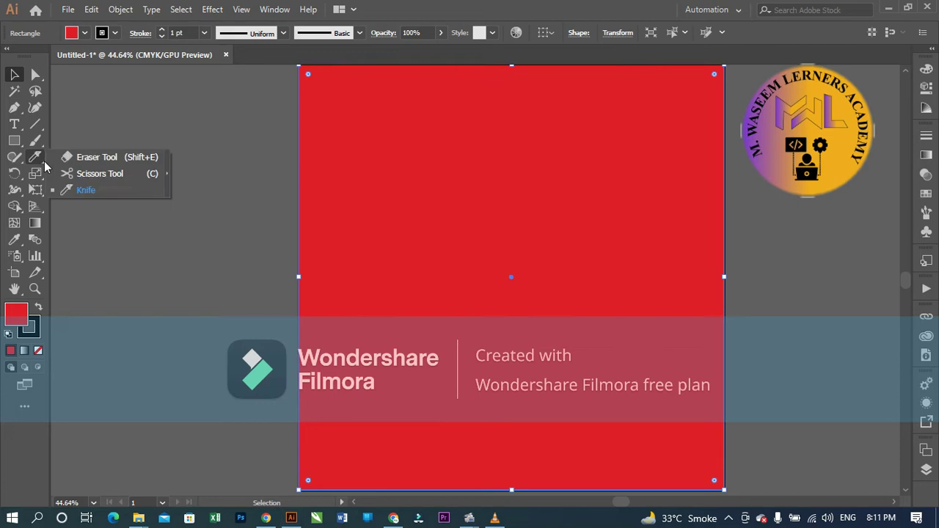
pyautogui.click(300, 66)
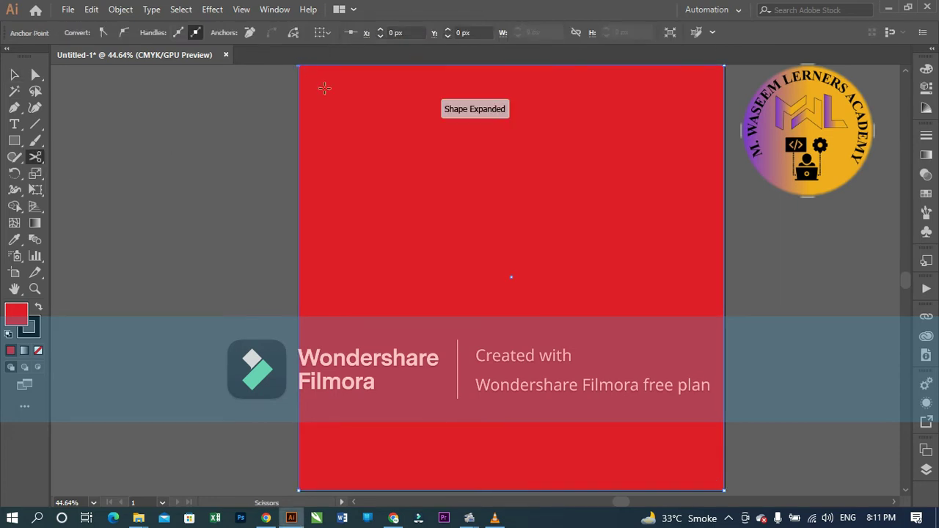
pyautogui.click(724, 489)
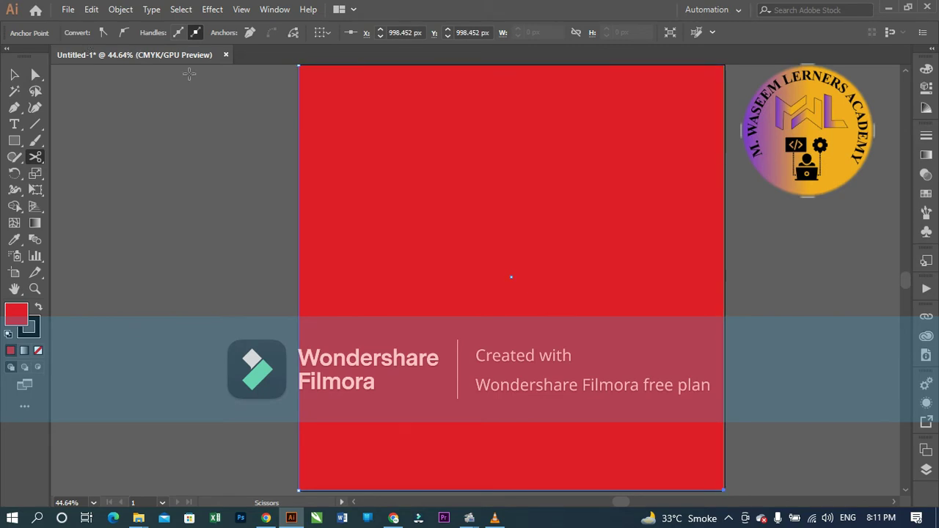
pyautogui.click(299, 66)
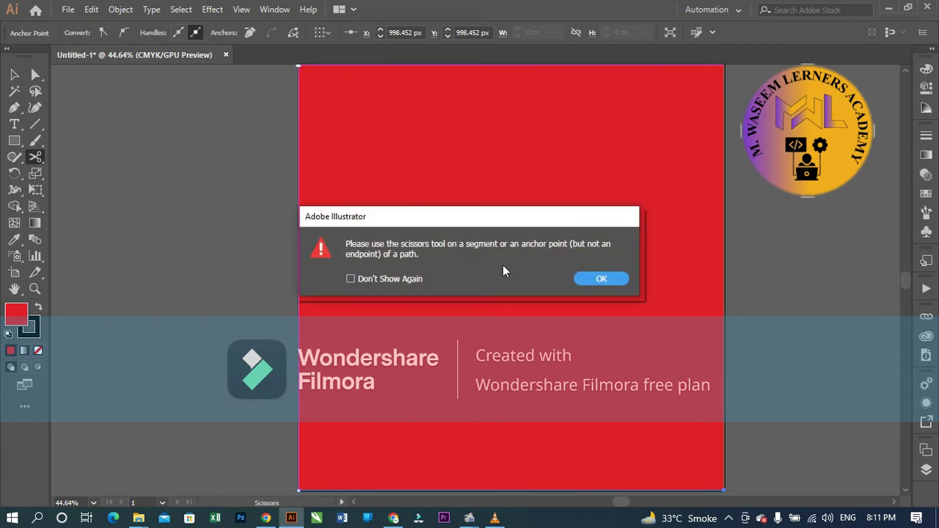
pyautogui.click(583, 281)
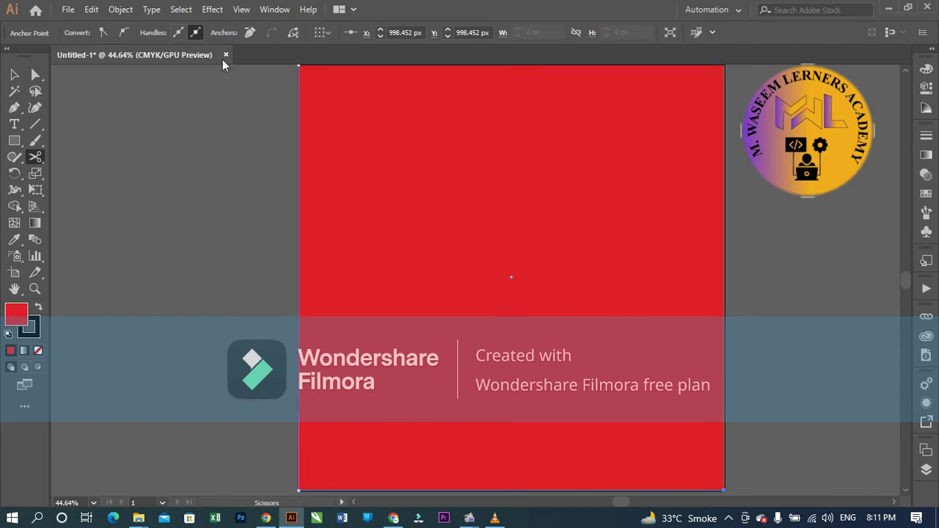
pyautogui.click(299, 66)
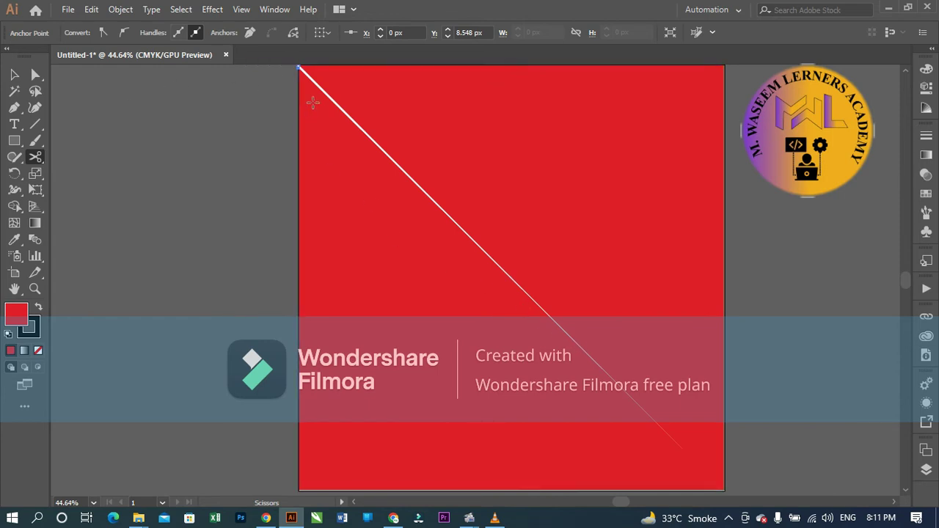
# - Select one cut piece and drag it slightly to reveal the diagonal split
pyautogui.scroll(1, 313, 103)
pyautogui.scroll(2, 264, 141)
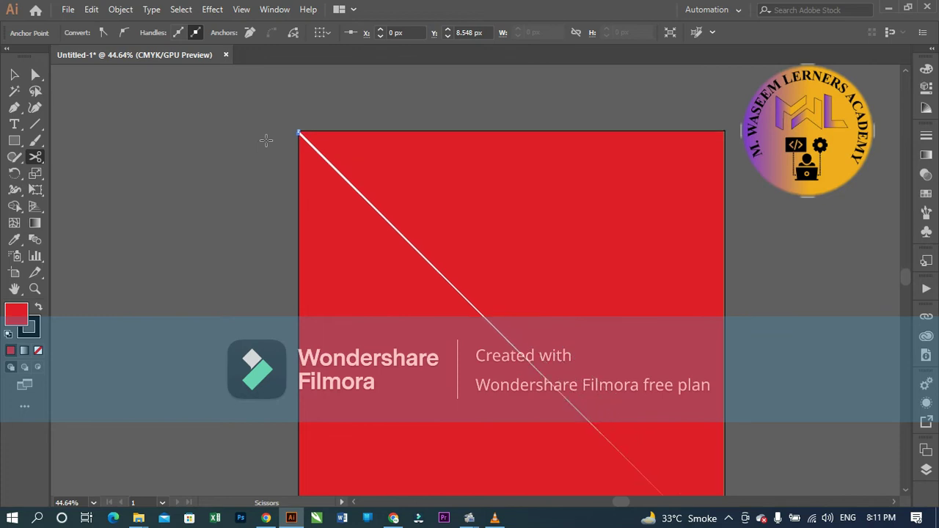
pyautogui.scroll(1, 265, 140)
pyautogui.scroll(-1, 264, 140)
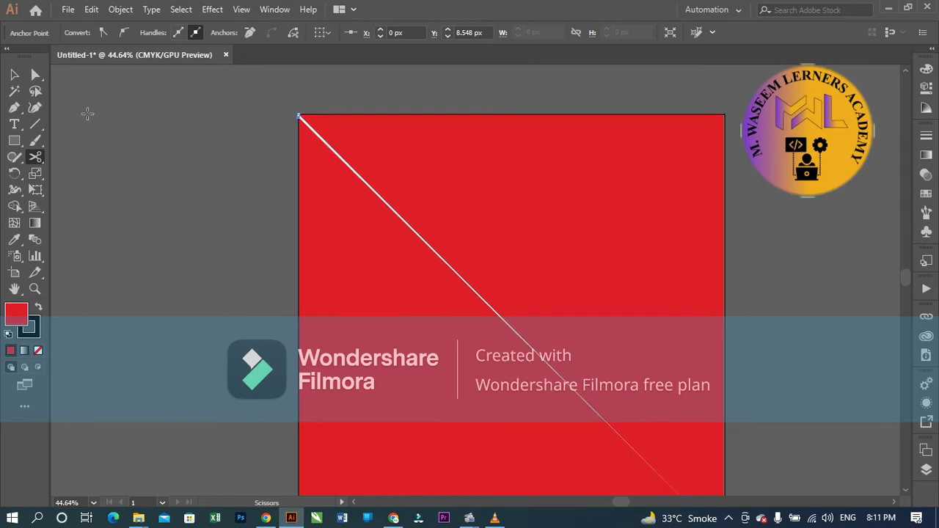
pyautogui.click(16, 75)
pyautogui.click(266, 186)
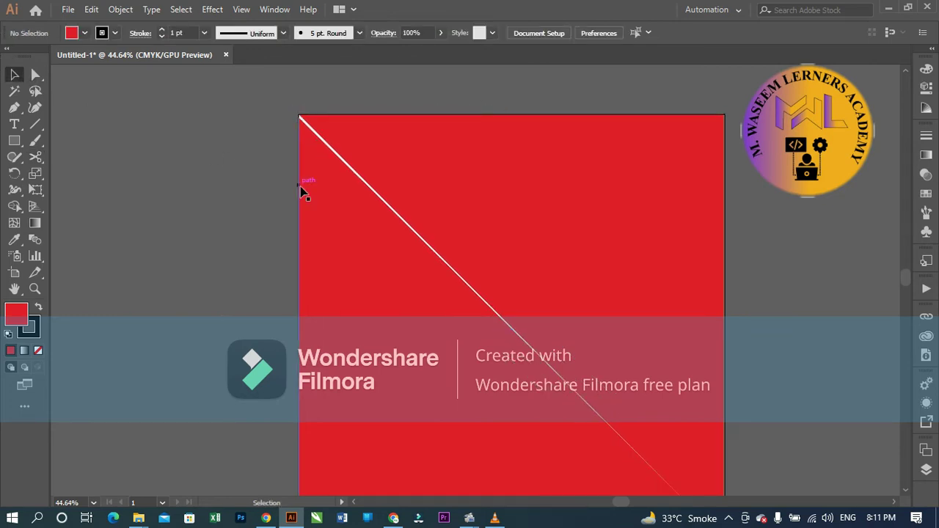
pyautogui.click(308, 189)
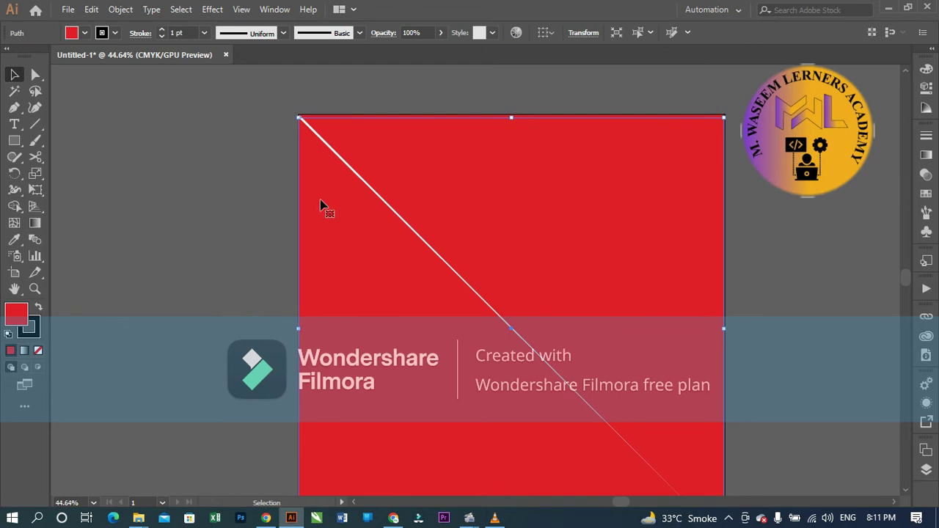
pyautogui.moveTo(320, 205)
pyautogui.mouseDown()
pyautogui.moveTo(280, 205)
pyautogui.moveTo(319, 195)
pyautogui.mouseUp()
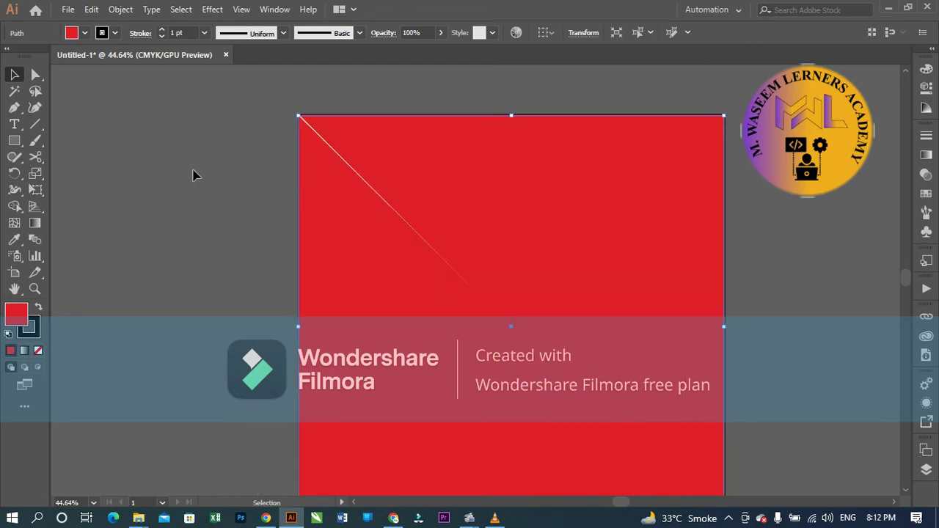
# - Undo and redo the piece move so the two halves sit together again
pyautogui.scroll(-2, 193, 174)
pyautogui.scroll(-1, 193, 172)
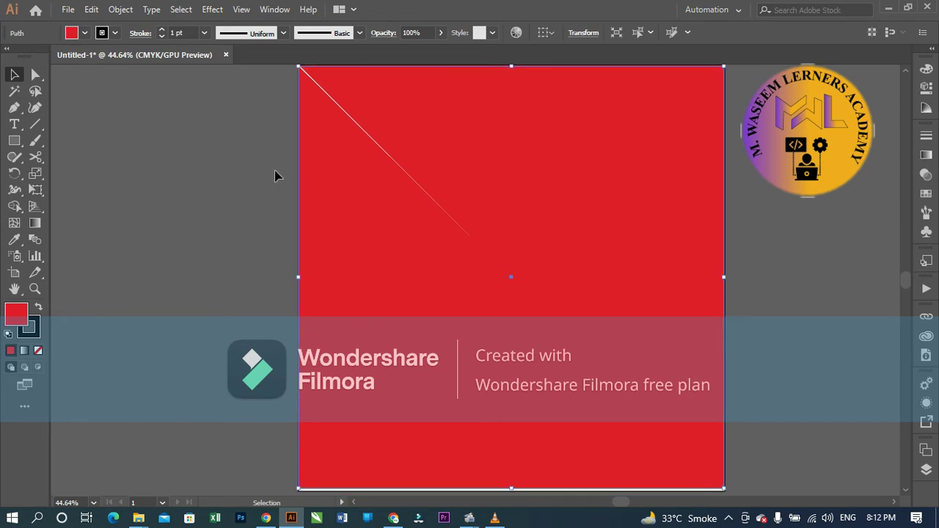
pyautogui.hotkey('ctrl', 'z')
pyautogui.hotkey('ctrl', 'shift', 'z')
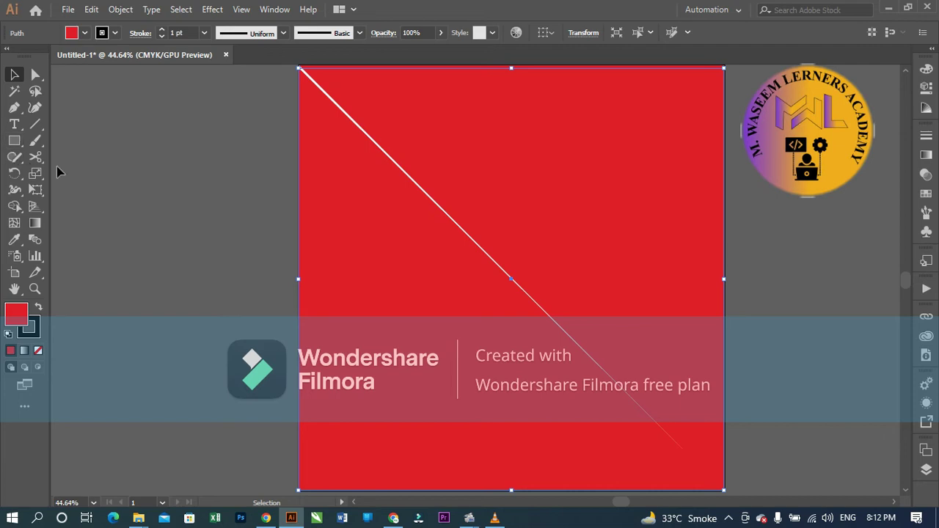
pyautogui.click(35, 157)
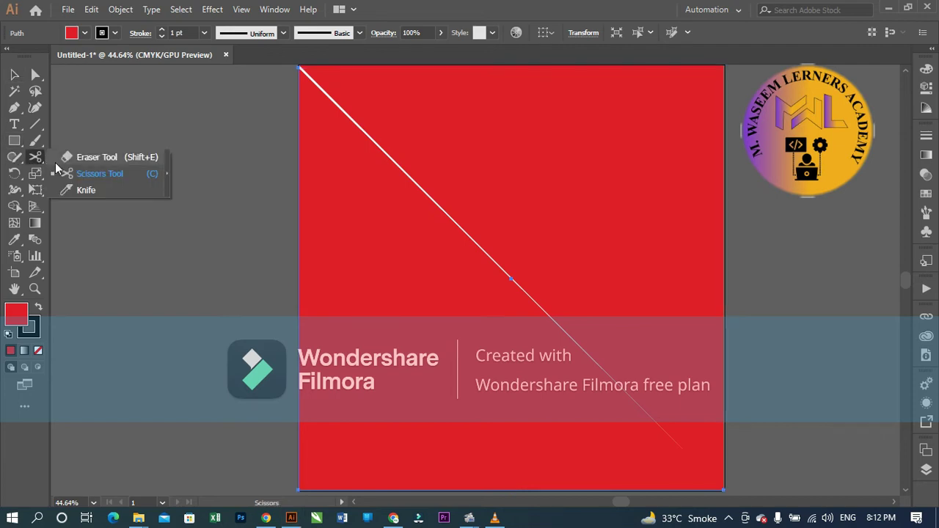
# - Cut the rectangle's path with Scissors on the left edge, top-left corner and right edge
pyautogui.moveTo(42, 167); pyautogui.dragTo(84, 172)
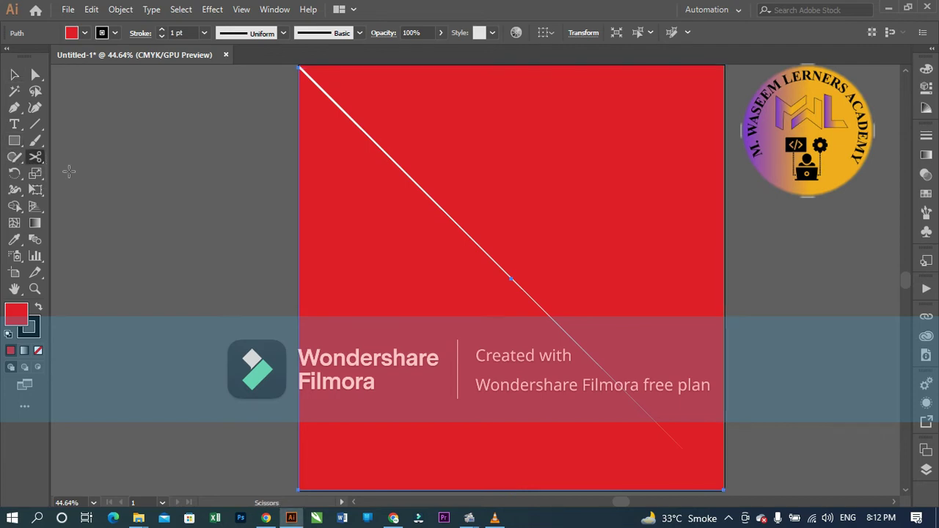
pyautogui.click(299, 244)
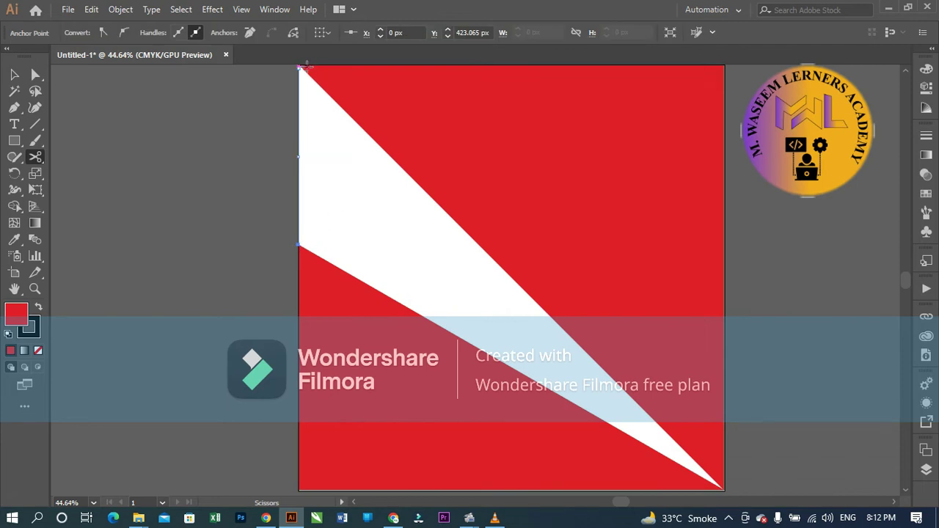
pyautogui.click(300, 67)
pyautogui.click(724, 233)
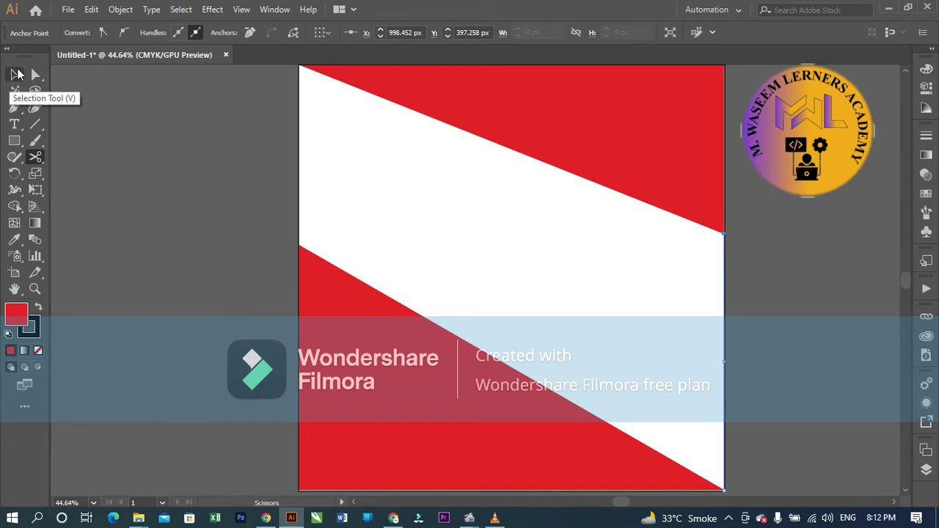
pyautogui.click(17, 74)
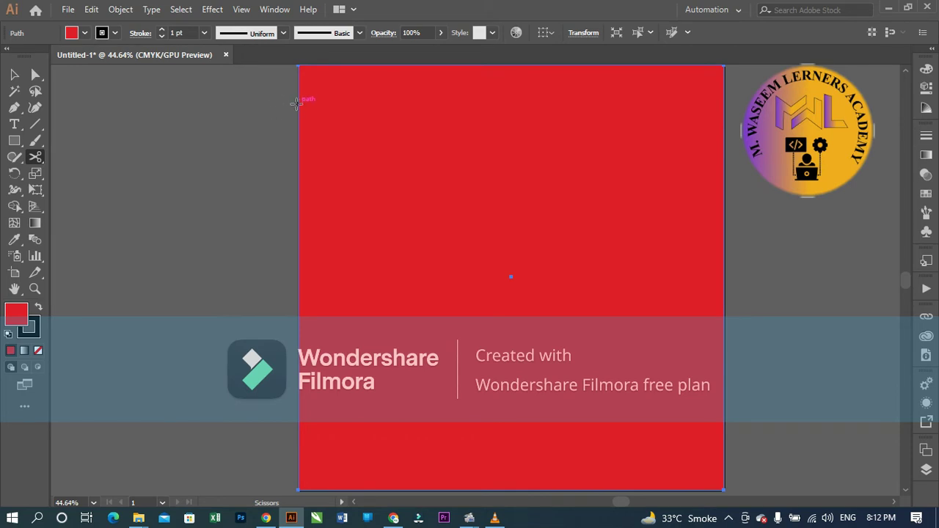
# - Make further scissors cuts lower on the left and along the right edge, dismissing the invalid-cut warnings
pyautogui.click(299, 308)
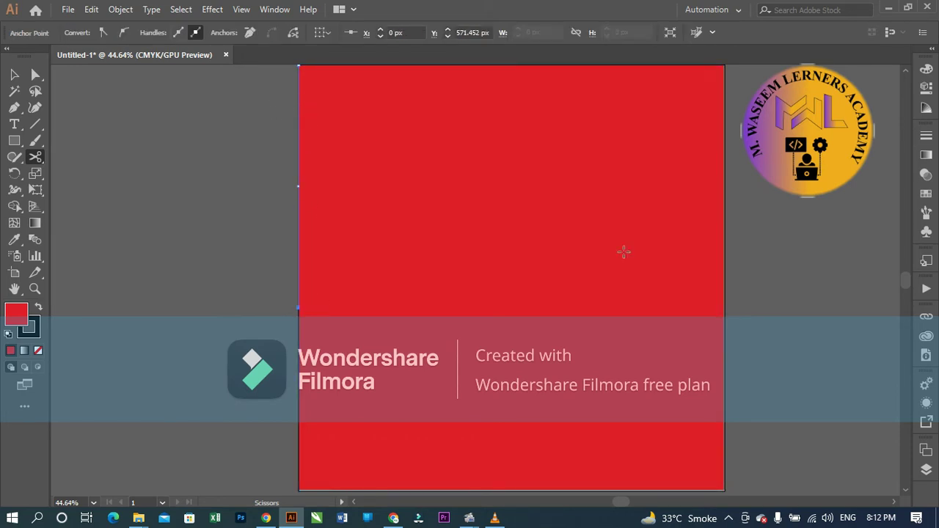
pyautogui.click(725, 264)
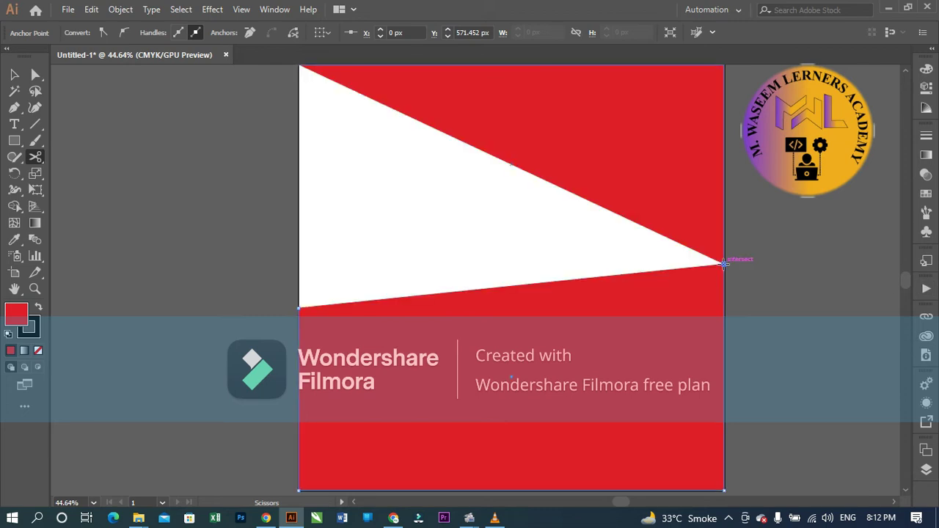
pyautogui.click(724, 387)
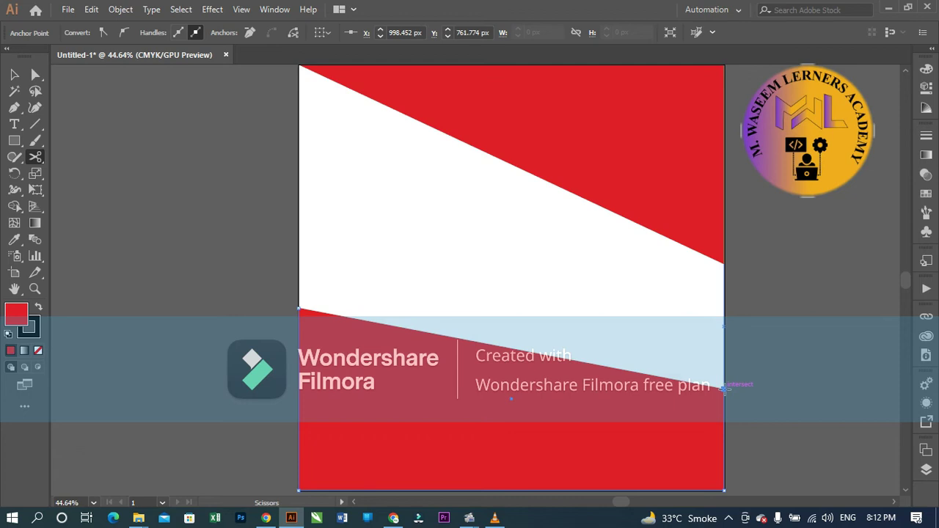
pyautogui.click(725, 402)
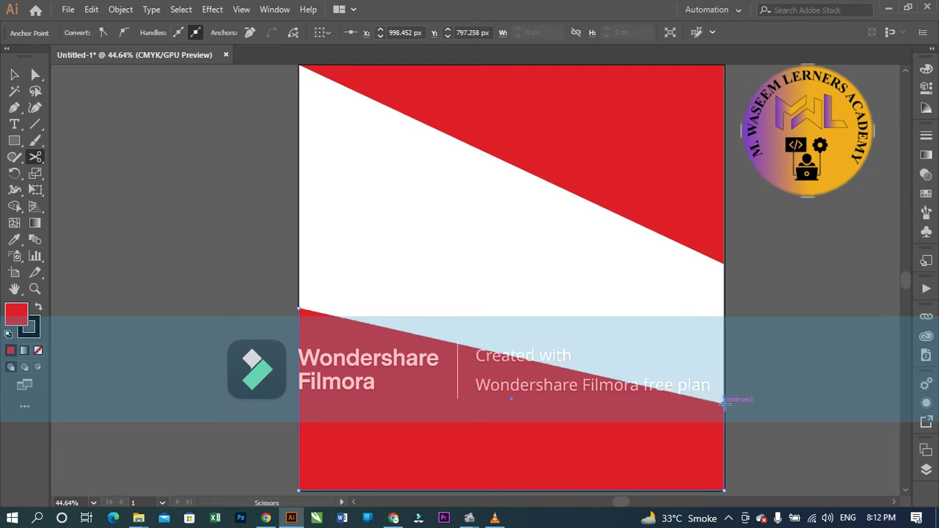
pyautogui.click(724, 231)
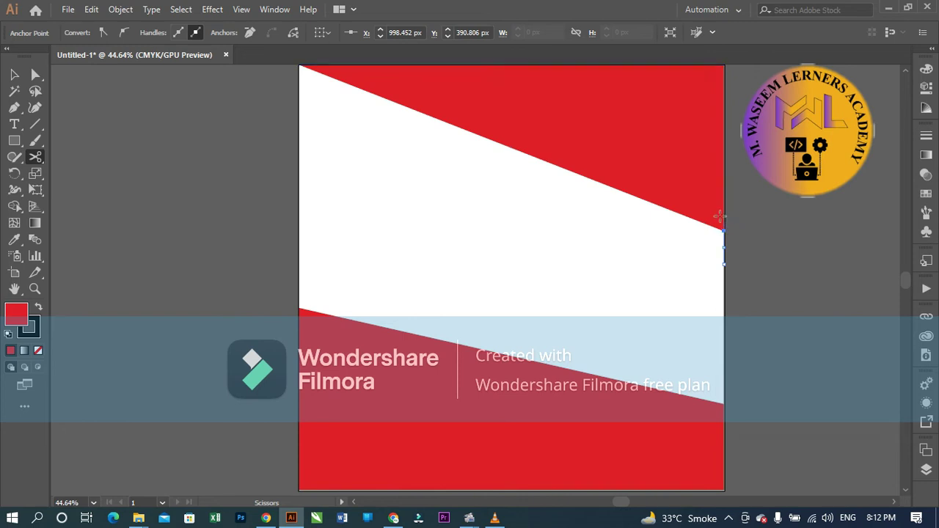
pyautogui.click(720, 216)
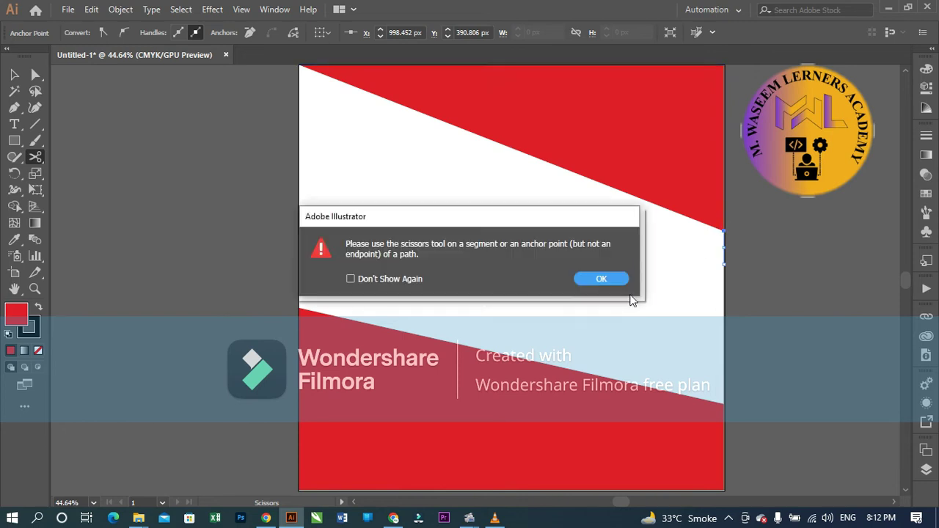
pyautogui.click(602, 280)
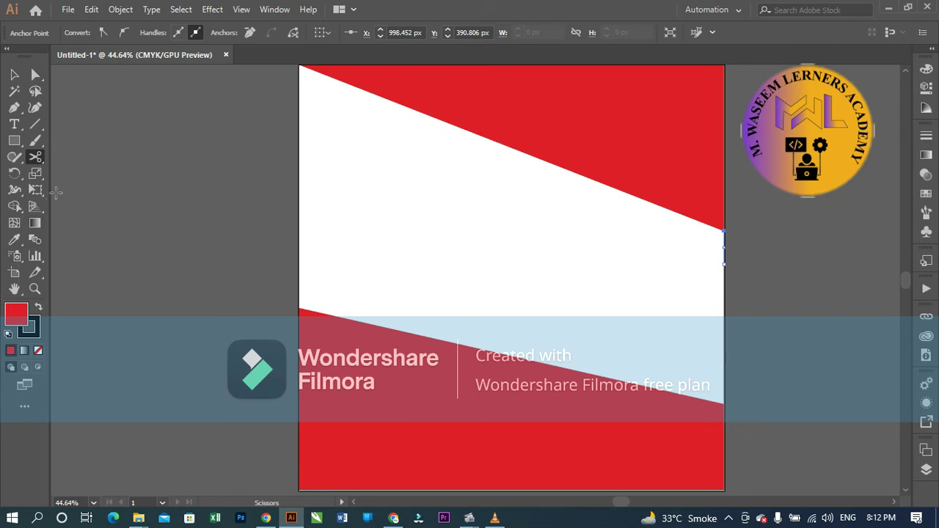
# - Draw a rectangle covering the upper part of the artboard over the white band
pyautogui.click(17, 206)
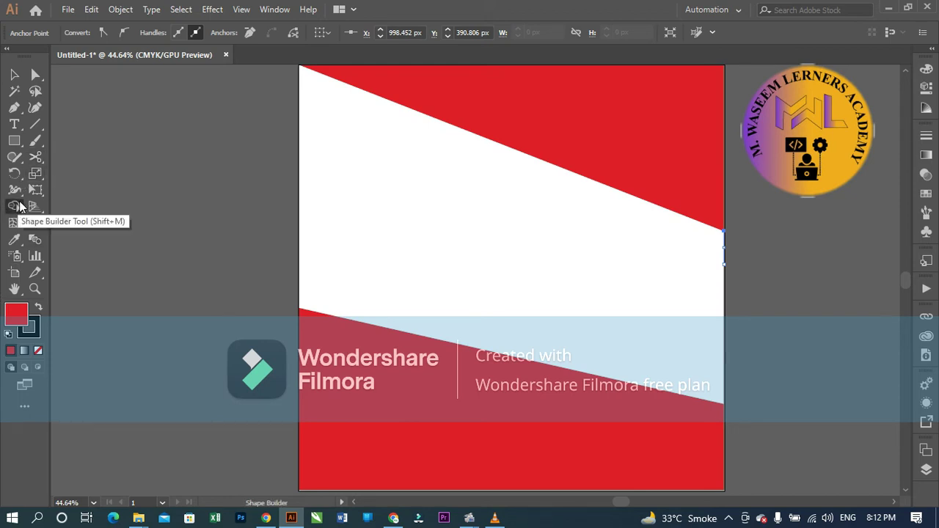
pyautogui.click(15, 141)
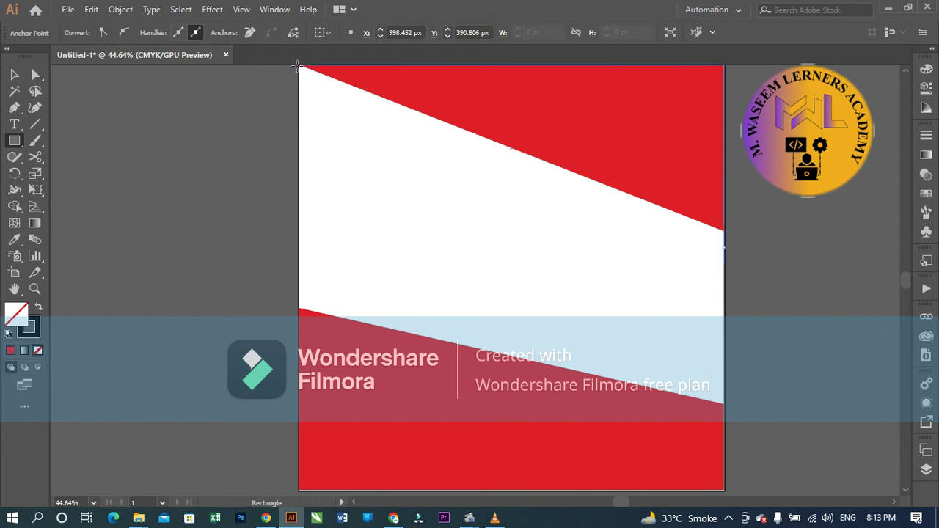
pyautogui.moveTo(297, 66); pyautogui.dragTo(726, 415)
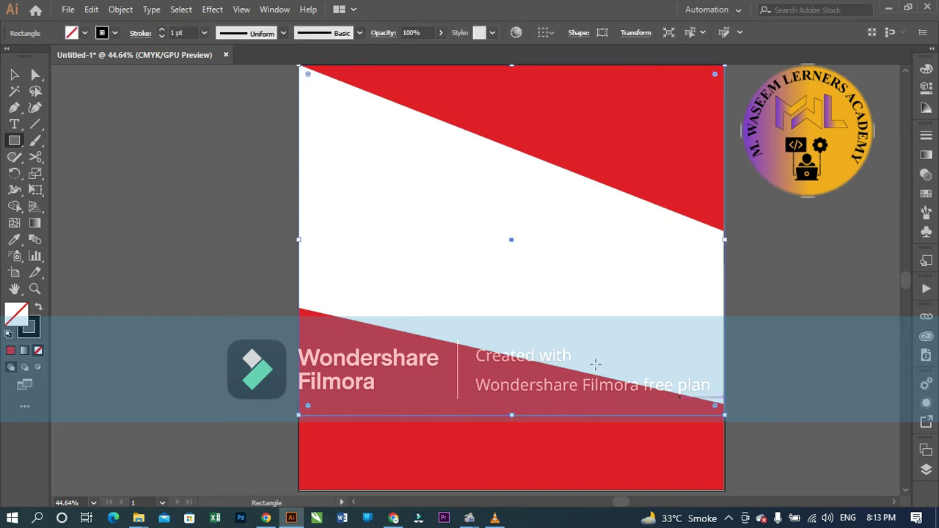
# - Fill the new rectangle with the same red using the Eyedropper
pyautogui.doubleClick(18, 323)
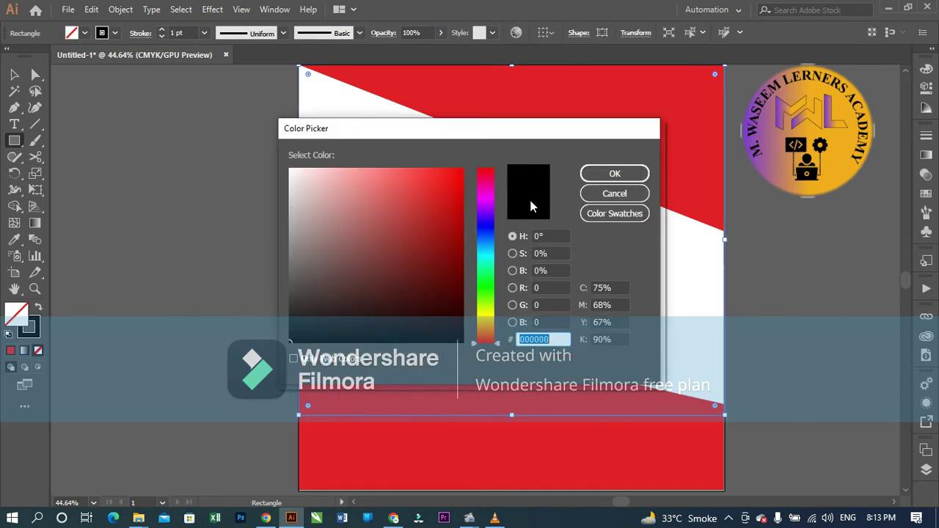
pyautogui.click(615, 193)
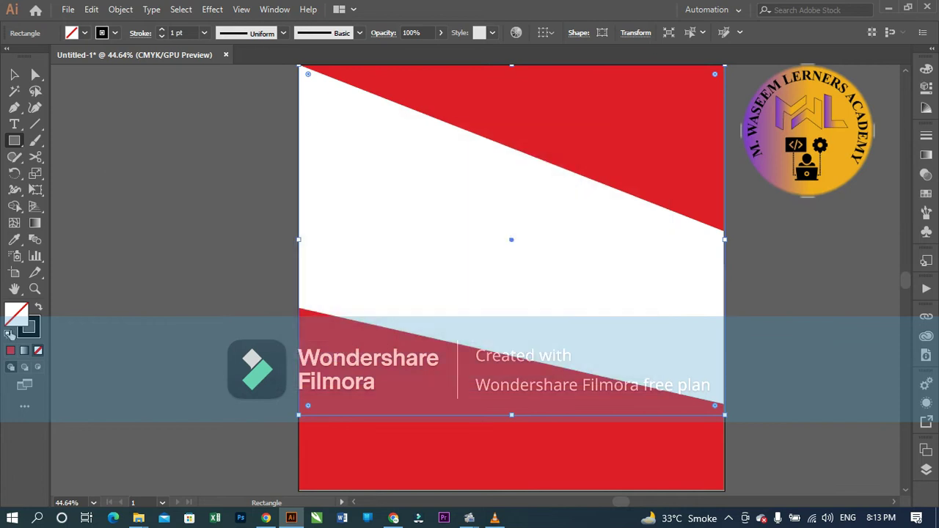
pyautogui.click(16, 244)
pyautogui.click(385, 435)
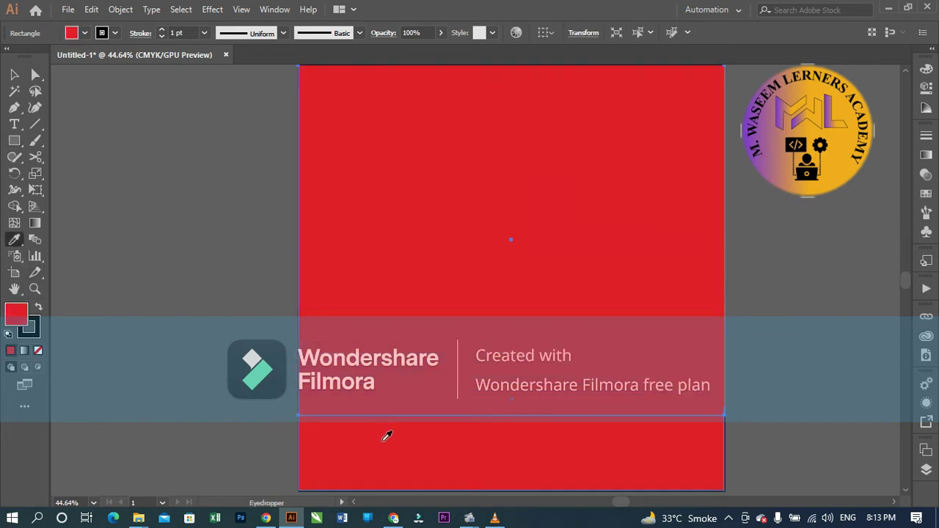
pyautogui.click(14, 75)
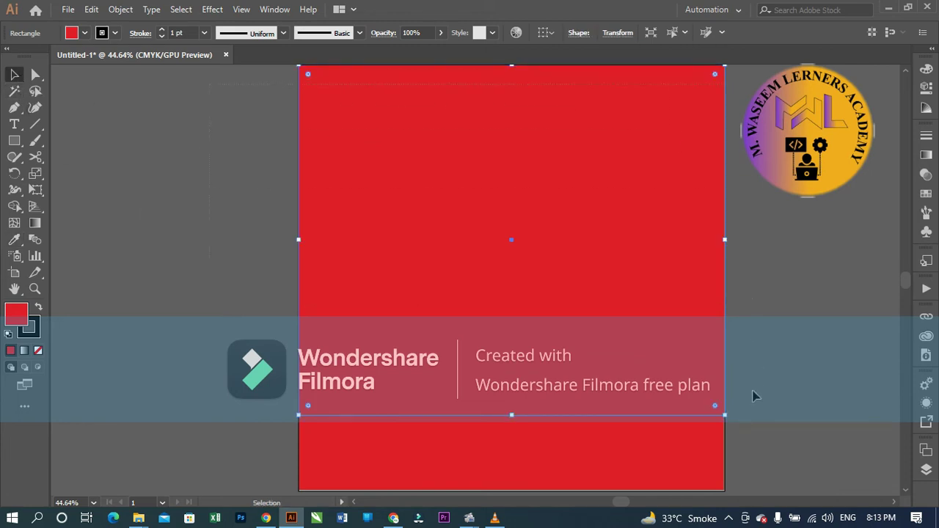
# - Select both red shapes and set their stroke to None
pyautogui.hotkey('ctrl', 'a')
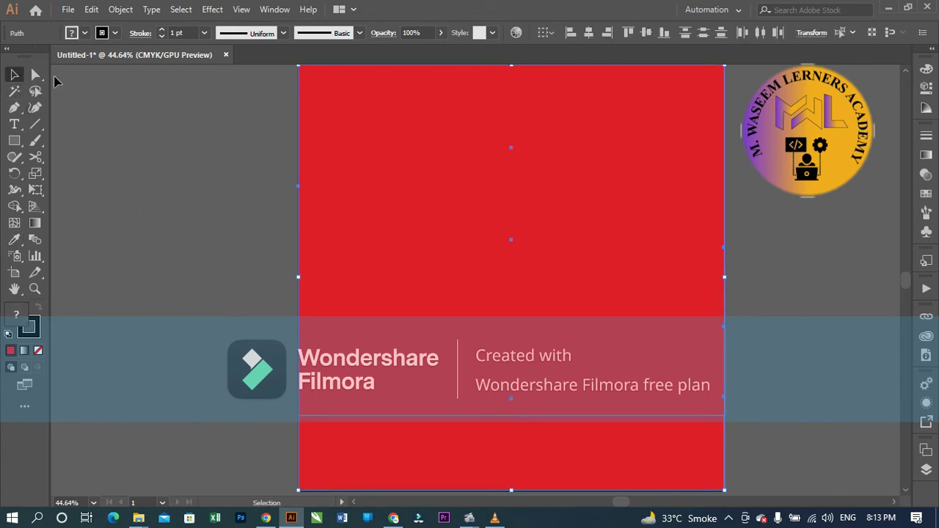
pyautogui.click(34, 328)
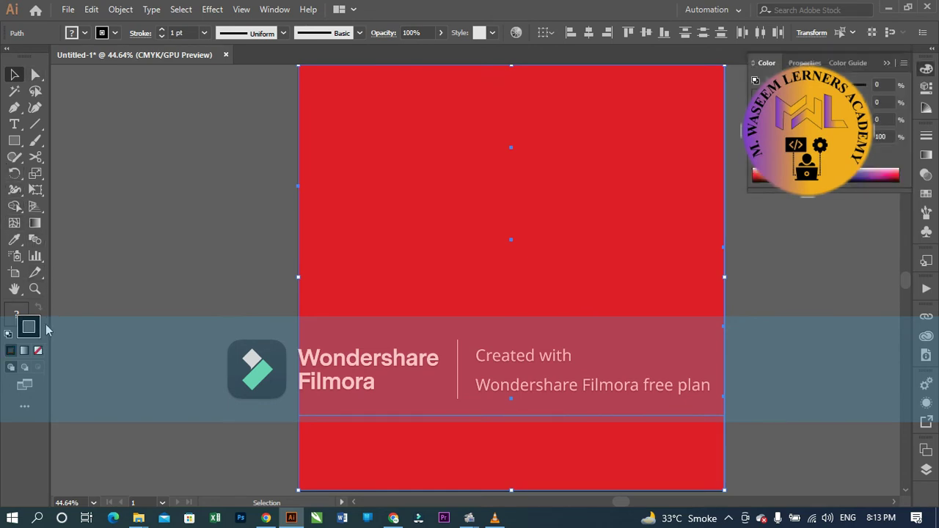
pyautogui.click(36, 351)
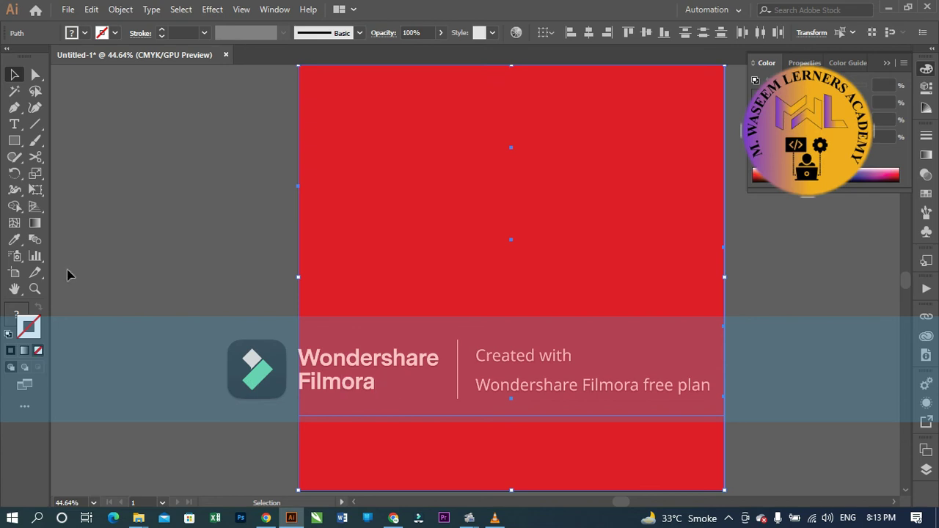
# - Use Shape Builder on the top triangle and bottom strip, then select the top red piece
pyautogui.click(15, 207)
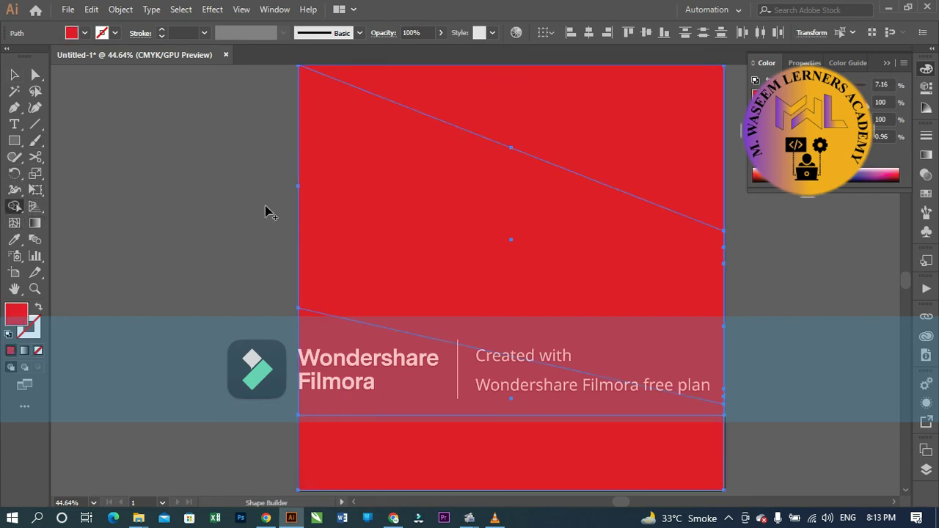
pyautogui.click(478, 107)
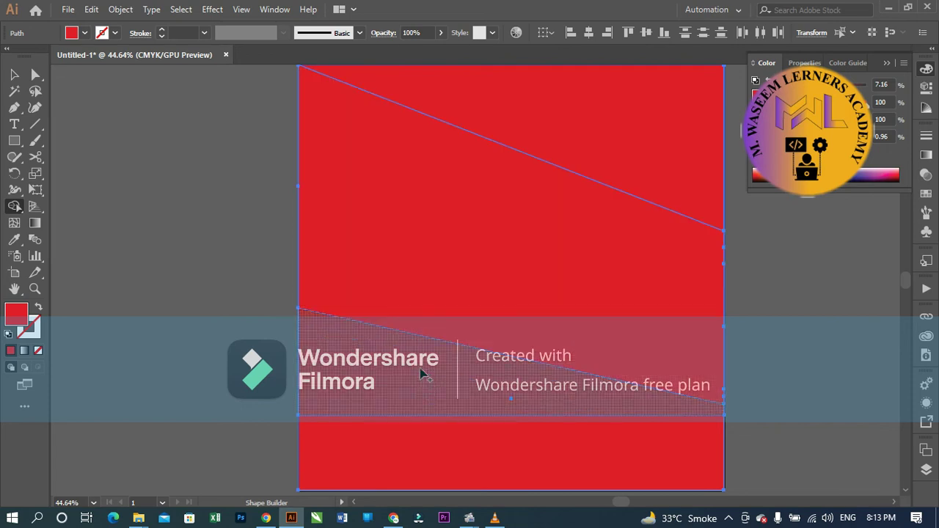
pyautogui.click(428, 455)
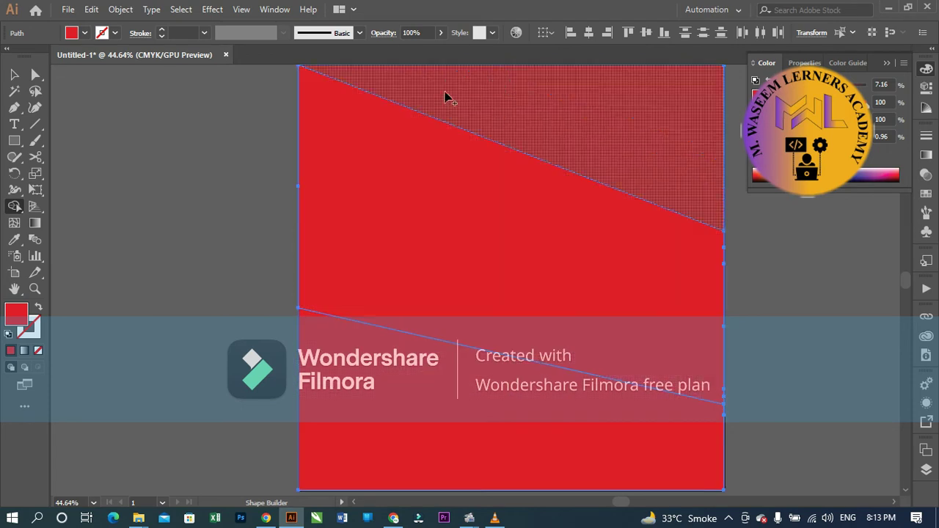
pyautogui.click(14, 76)
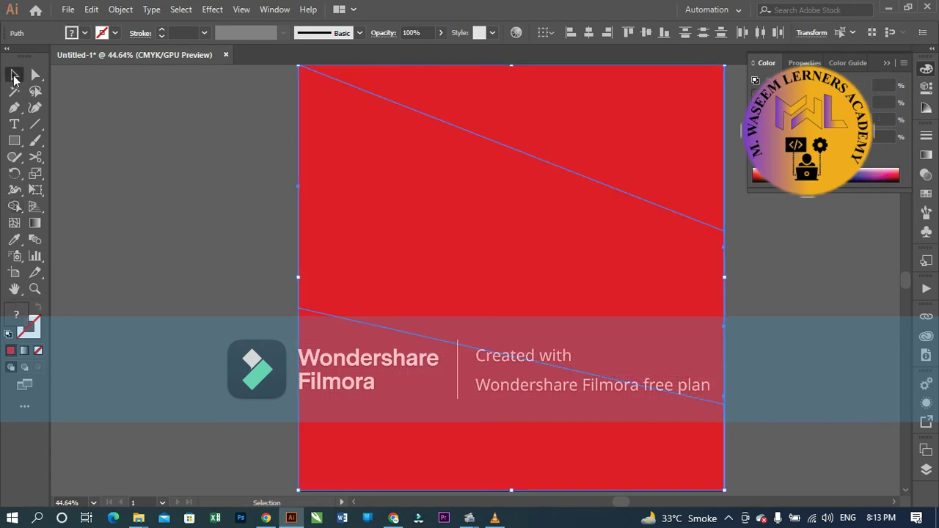
pyautogui.click(156, 118)
pyautogui.click(529, 94)
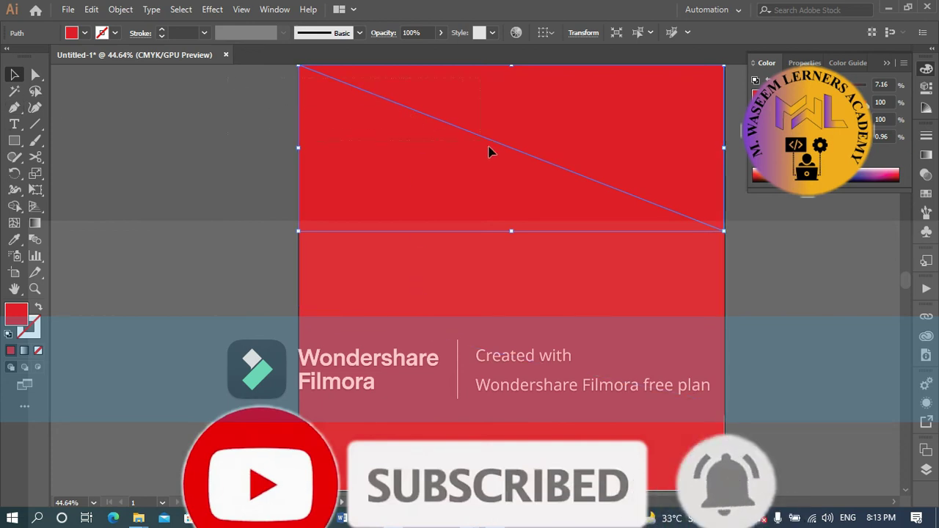
# - Select both red shapes and merge the middle band, top and bottom regions with Shape Builder
pyautogui.keyDown('shift'); pyautogui.click(701, 402); pyautogui.keyUp('shift')
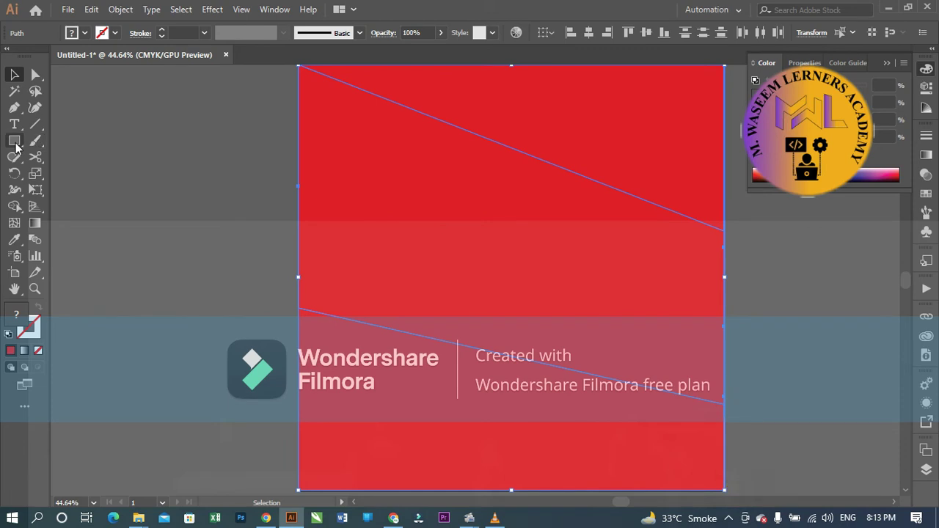
pyautogui.click(14, 206)
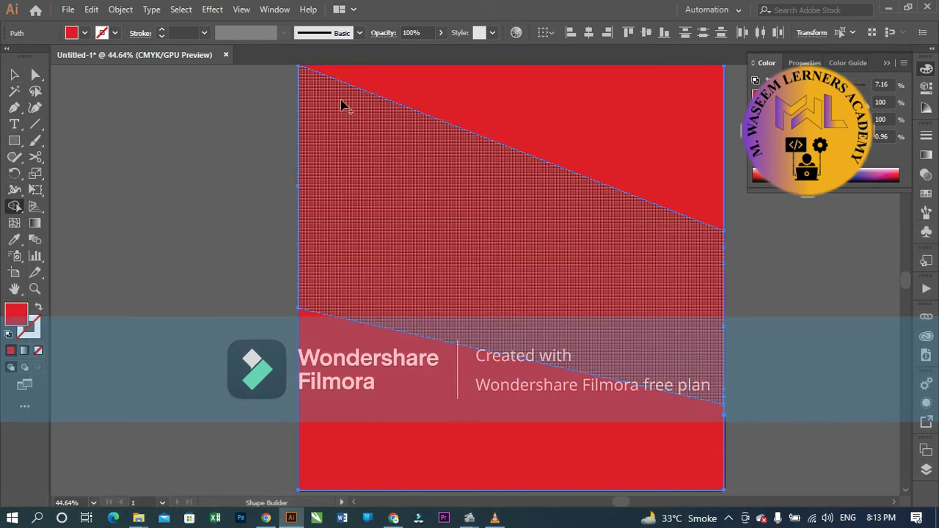
pyautogui.moveTo(528, 228); pyautogui.dragTo(666, 321)
pyautogui.moveTo(640, 99); pyautogui.dragTo(615, 177)
pyautogui.moveTo(474, 371)
pyautogui.mouseDown()
pyautogui.moveTo(430, 472)
pyautogui.moveTo(421, 470)
pyautogui.mouseUp()
pyautogui.press('v')
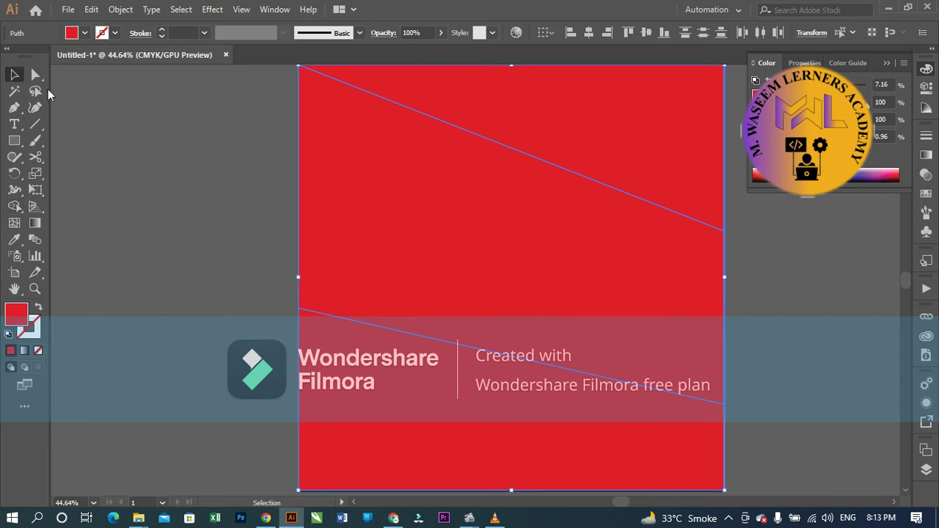
# - Check the upper triangle, bottom region and middle wedge are separate pieces, ending with the wedge selected
pyautogui.click(220, 117)
pyautogui.click(510, 107)
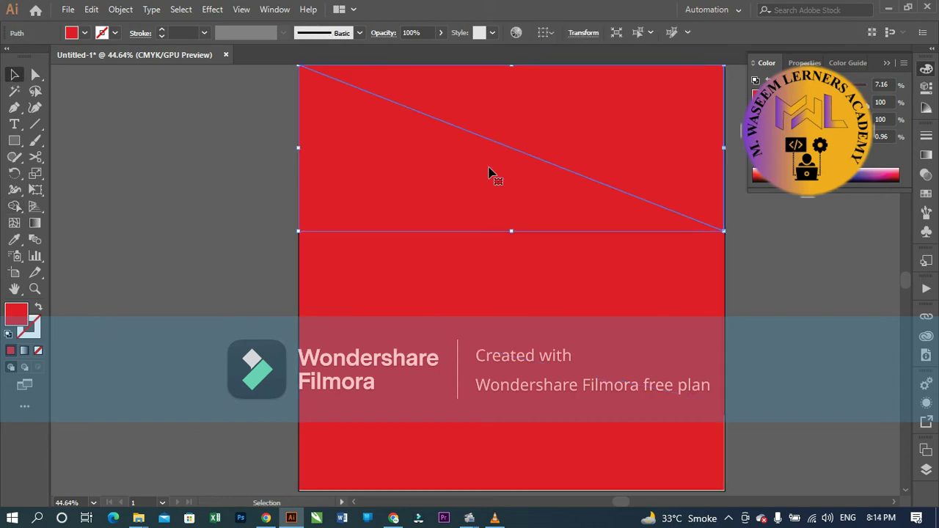
pyautogui.click(449, 264)
pyautogui.click(412, 423)
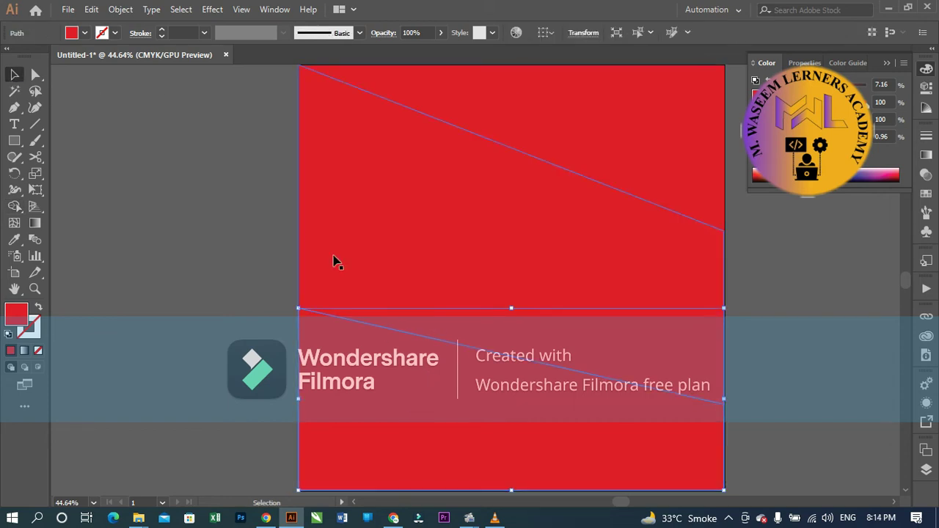
pyautogui.click(347, 181)
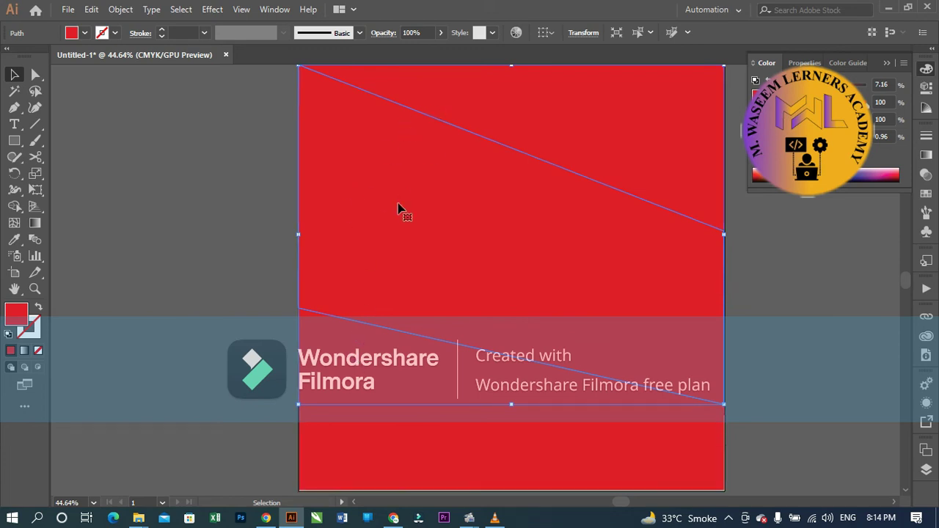
pyautogui.click(222, 156)
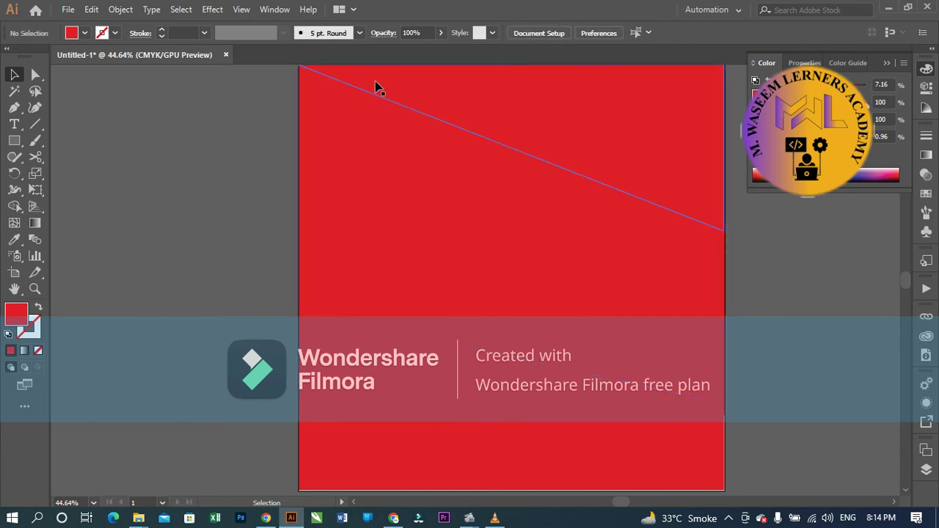
pyautogui.click(363, 135)
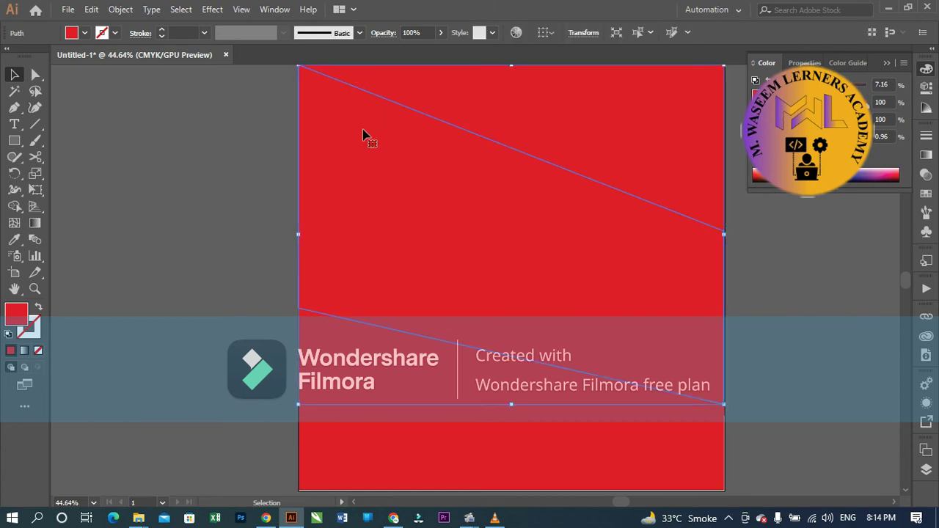
# - Give the middle red wedge a near-black 1 pt stroke, then deselect to view the outline
pyautogui.doubleClick(33, 330)
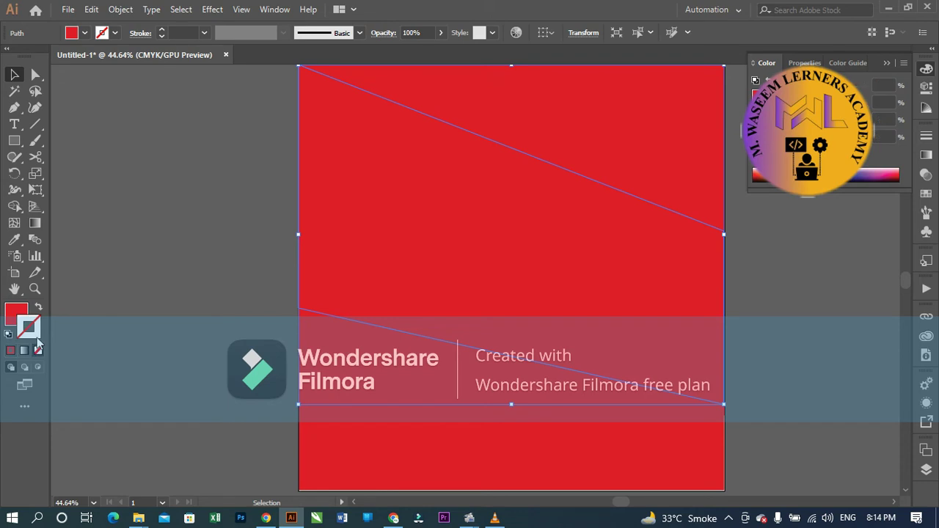
pyautogui.click(615, 174)
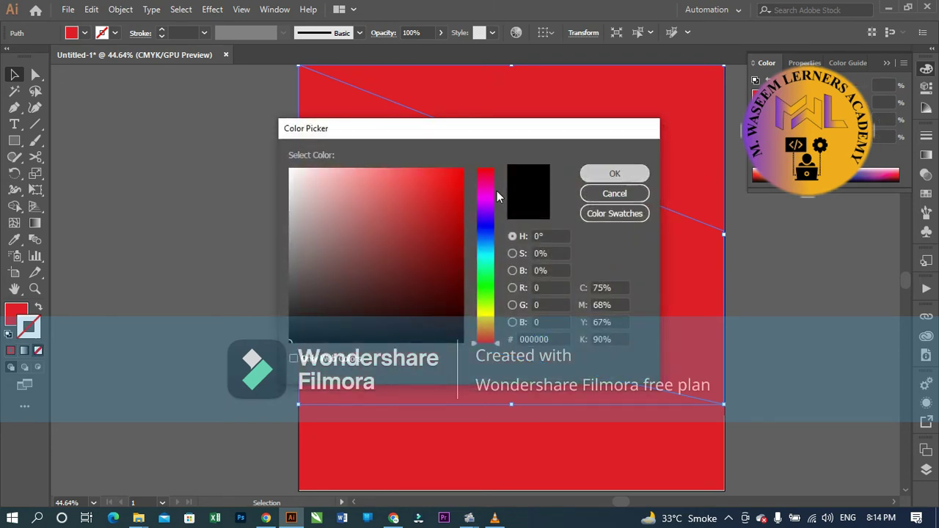
pyautogui.click(209, 220)
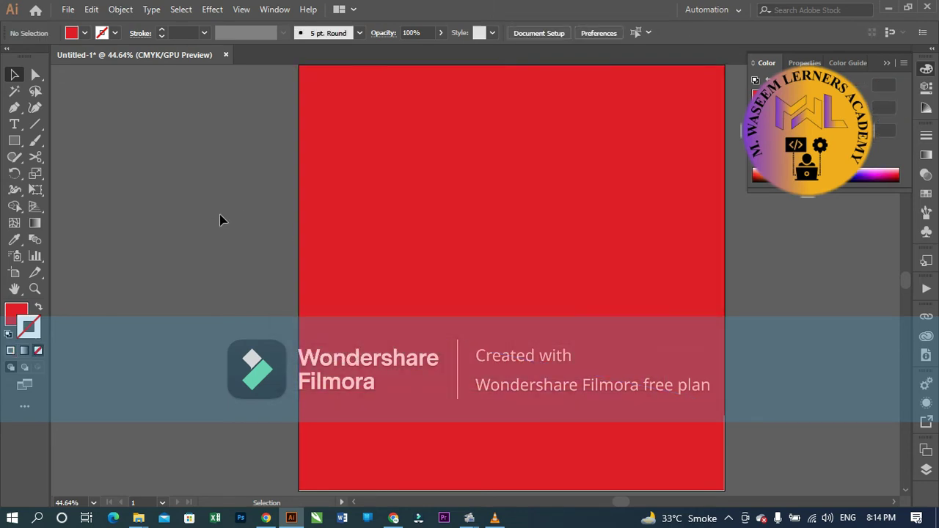
pyautogui.click(438, 182)
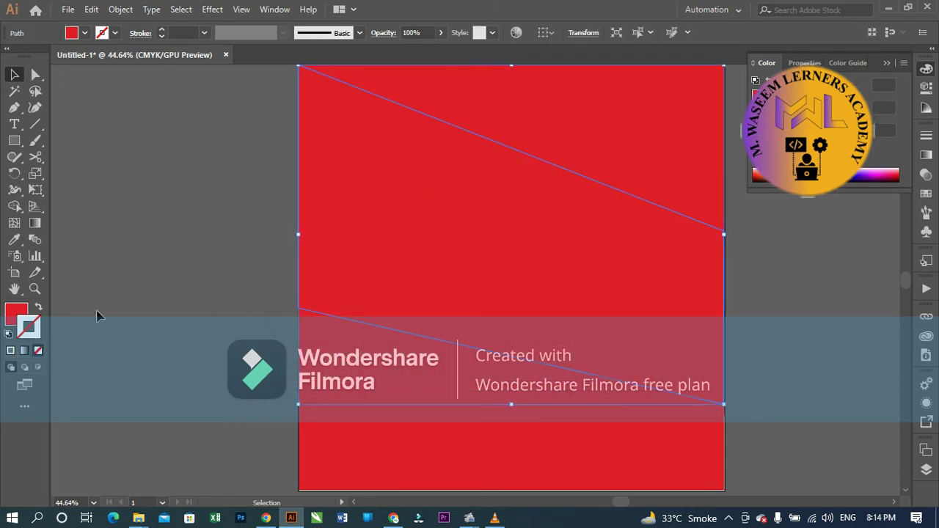
pyautogui.doubleClick(32, 336)
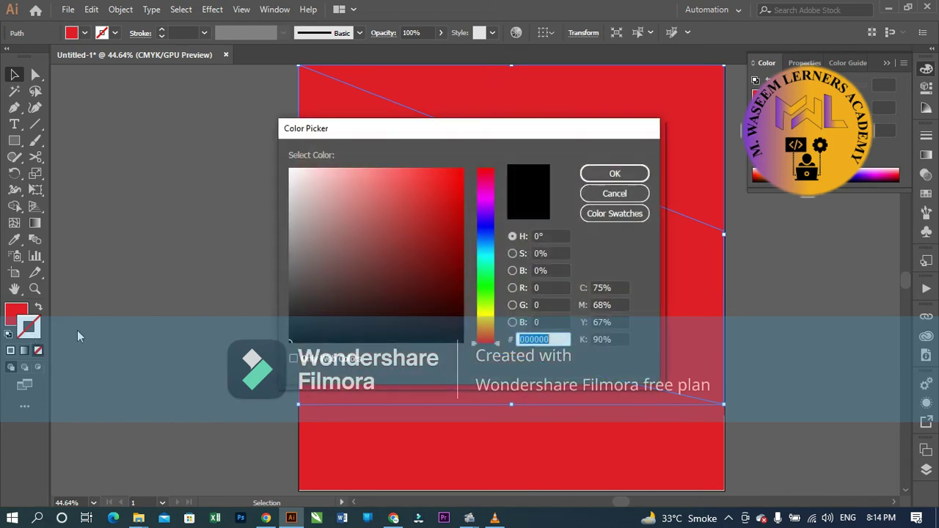
pyautogui.click(615, 174)
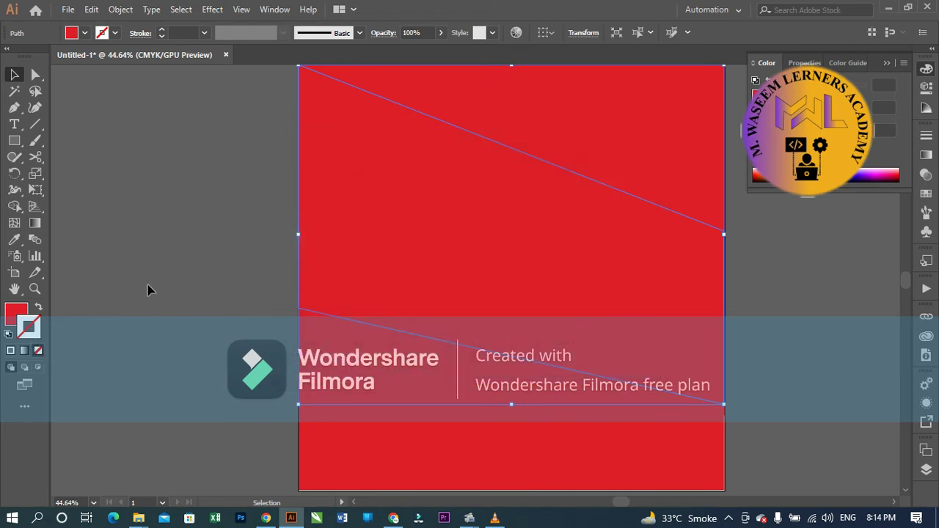
pyautogui.click(11, 352)
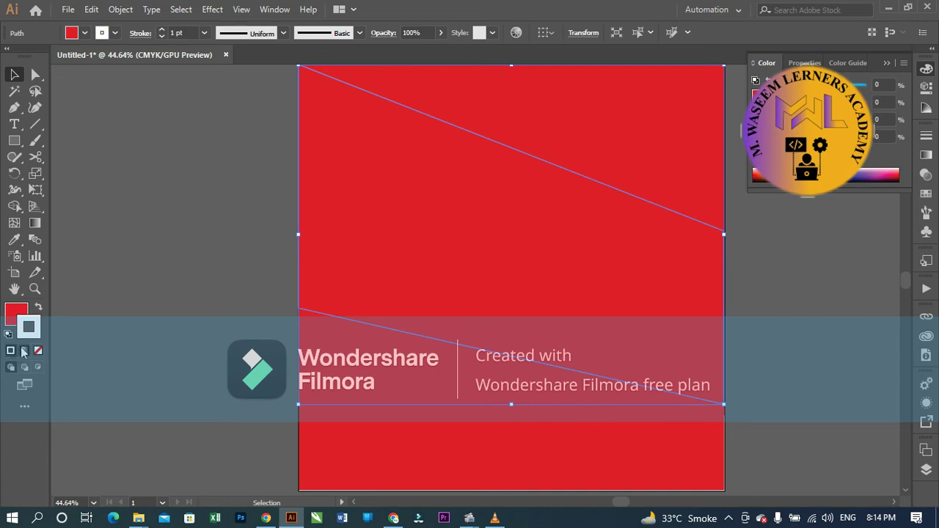
pyautogui.doubleClick(30, 330)
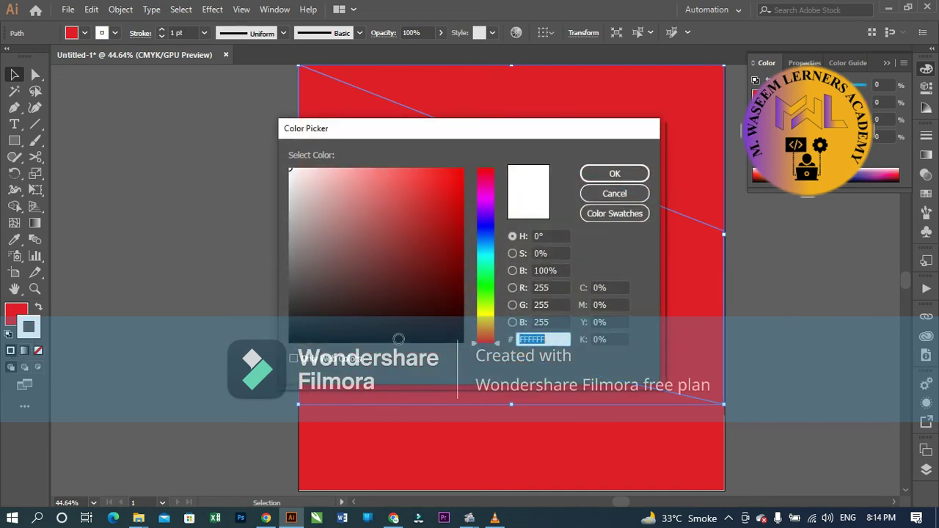
pyautogui.click(292, 340)
pyautogui.click(614, 174)
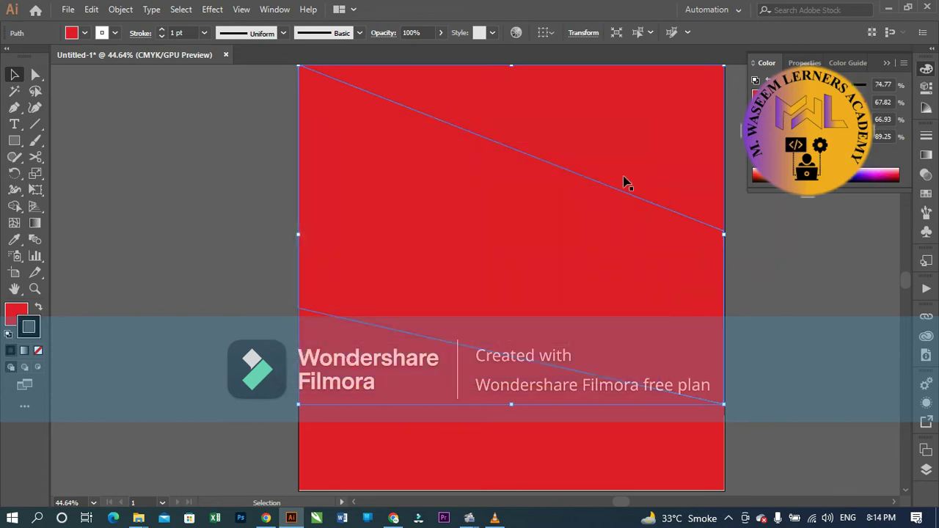
pyautogui.click(183, 243)
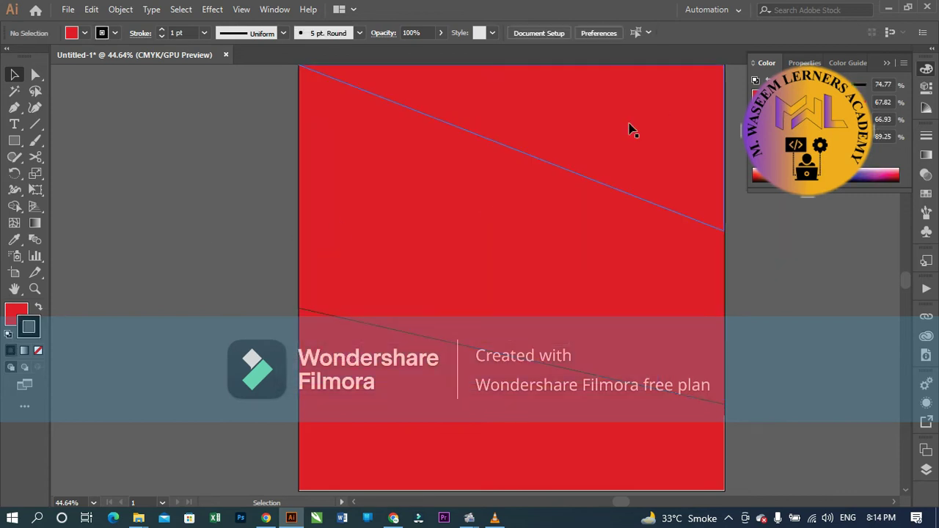
# - After a brief test move of the middle piece, select all artwork with Ctrl+A and delete it
pyautogui.moveTo(507, 266)
pyautogui.mouseDown()
pyautogui.moveTo(347, 287)
pyautogui.moveTo(822, 288)
pyautogui.moveTo(512, 262)
pyautogui.mouseUp()
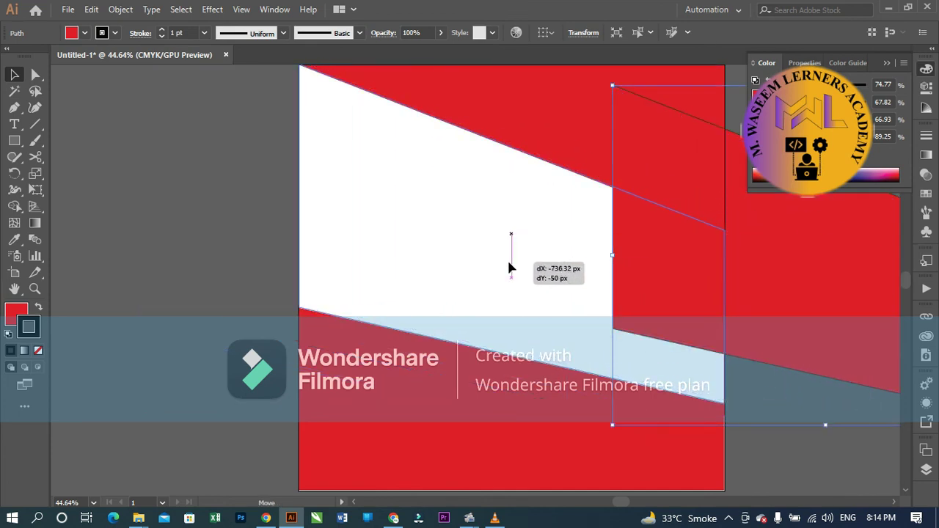
pyautogui.moveTo(512, 264); pyautogui.dragTo(509, 265)
pyautogui.click(225, 217)
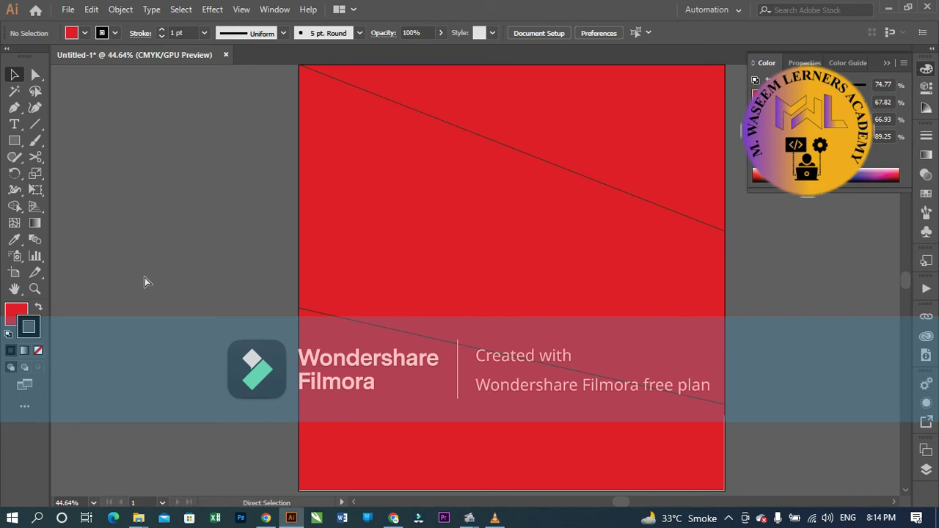
pyautogui.hotkey('ctrl', 'a')
pyautogui.press('Delete')
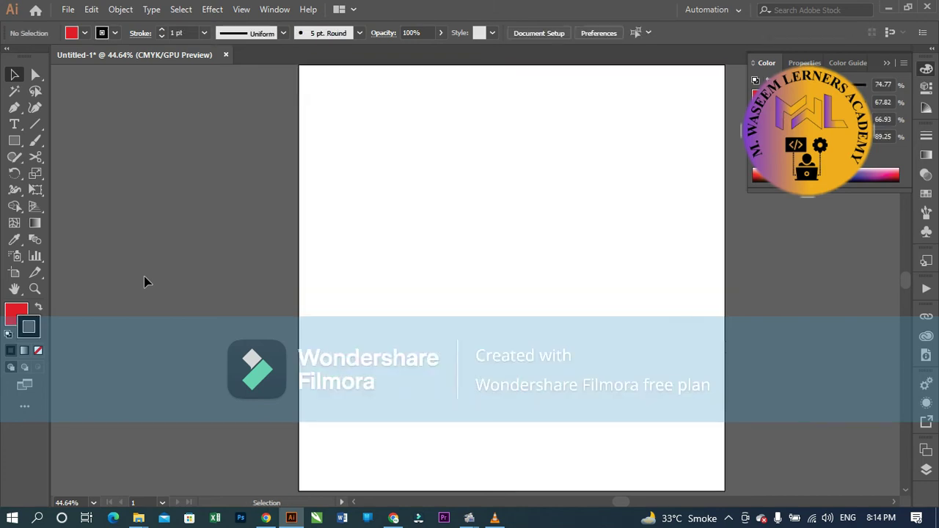
# - With the Shaper Tool, sketch a tilted ellipse and a rectangle to its right
pyautogui.click(20, 164)
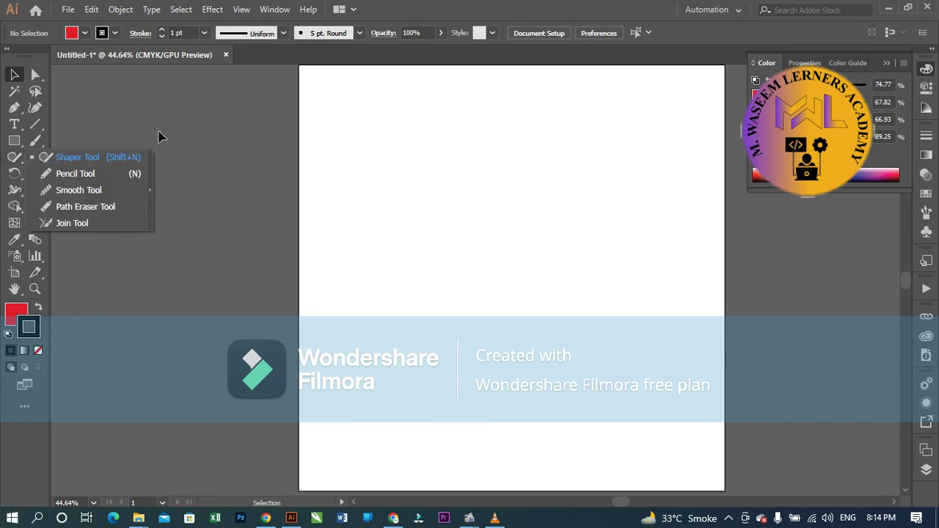
pyautogui.click(90, 161)
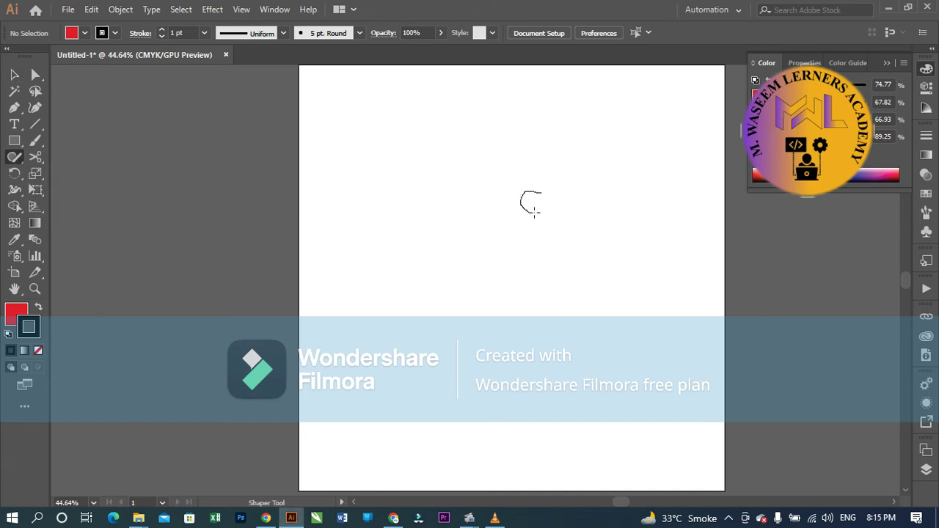
pyautogui.moveTo(535, 189); pyautogui.dragTo(530, 191)
pyautogui.click(18, 312)
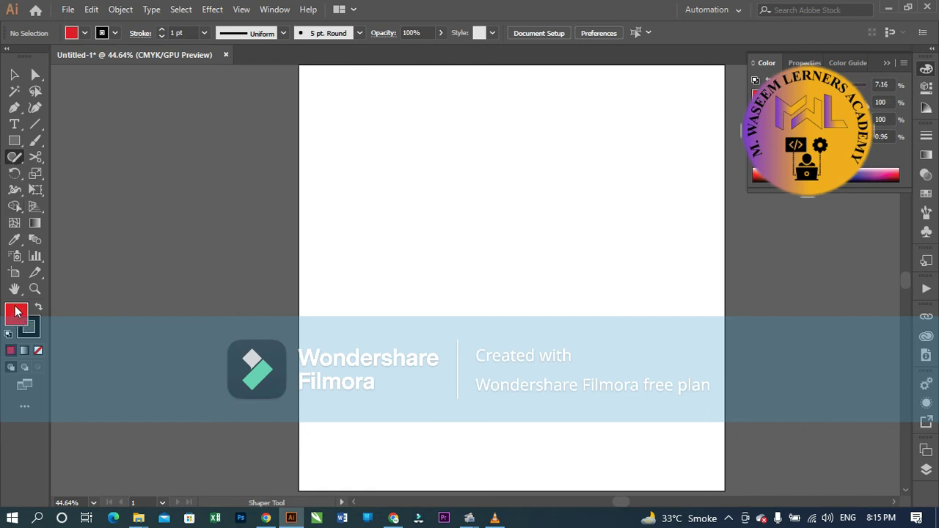
pyautogui.moveTo(471, 169)
pyautogui.mouseDown()
pyautogui.moveTo(424, 212)
pyautogui.moveTo(437, 174)
pyautogui.moveTo(431, 162)
pyautogui.mouseUp()
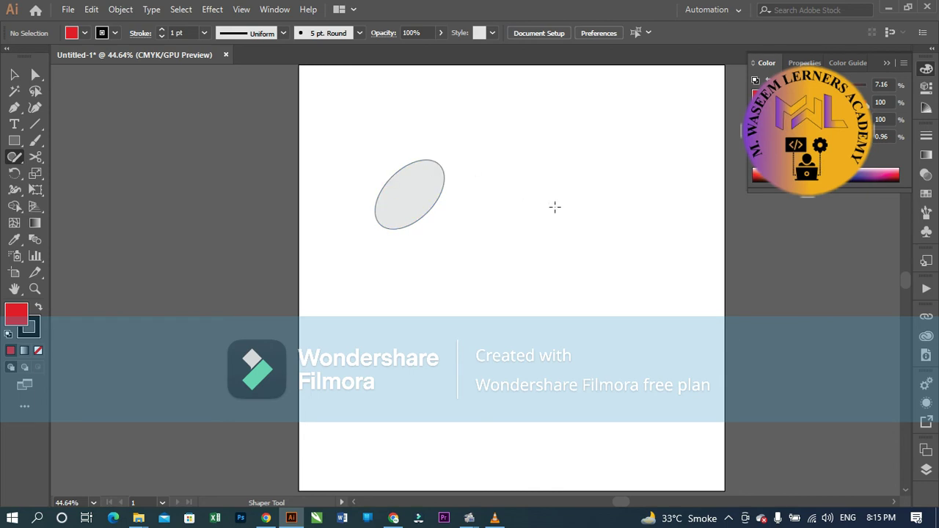
pyautogui.moveTo(499, 210); pyautogui.dragTo(624, 250)
pyautogui.moveTo(596, 178); pyautogui.dragTo(496, 187)
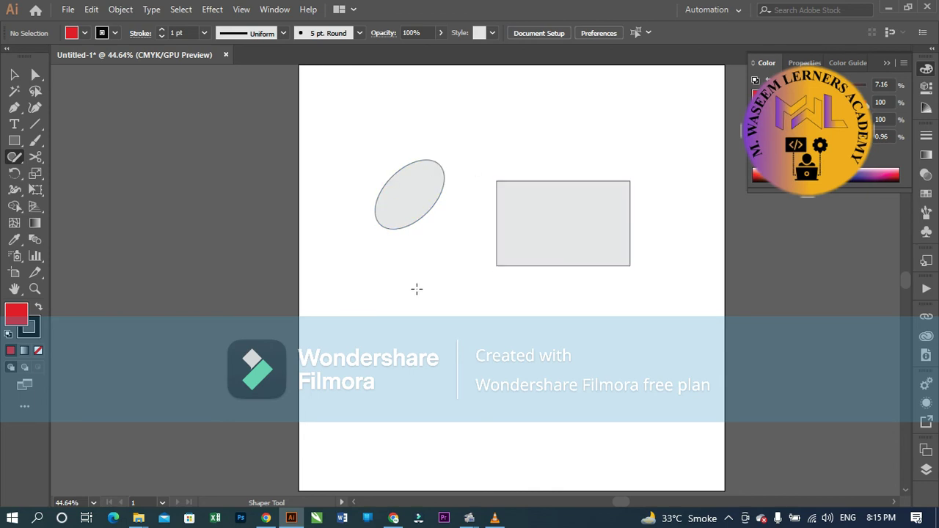
# - Sketch a small ellipse, a box, a square, a circle, a top rectangle and a diagonal line
pyautogui.moveTo(416, 289); pyautogui.dragTo(400, 286)
pyautogui.moveTo(467, 291)
pyautogui.mouseDown()
pyautogui.moveTo(494, 314)
pyautogui.moveTo(465, 292)
pyautogui.mouseUp()
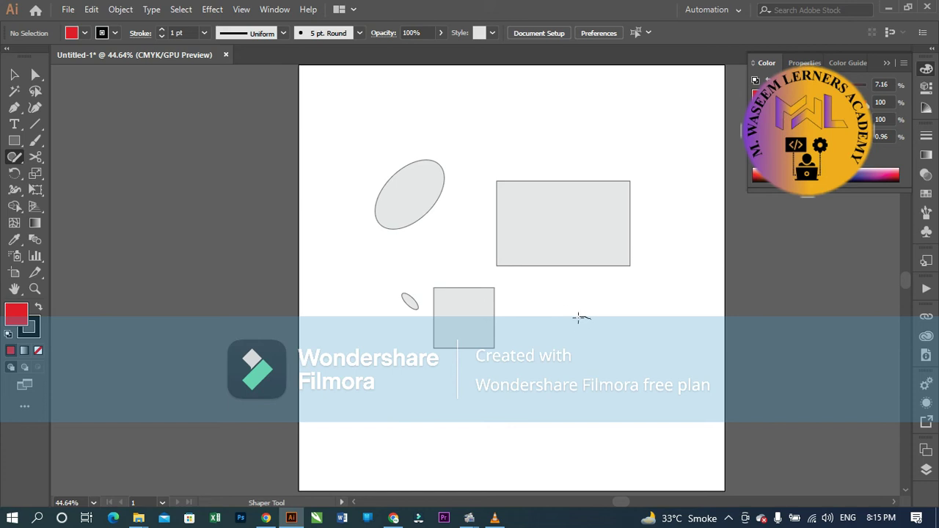
pyautogui.moveTo(586, 320); pyautogui.dragTo(585, 321)
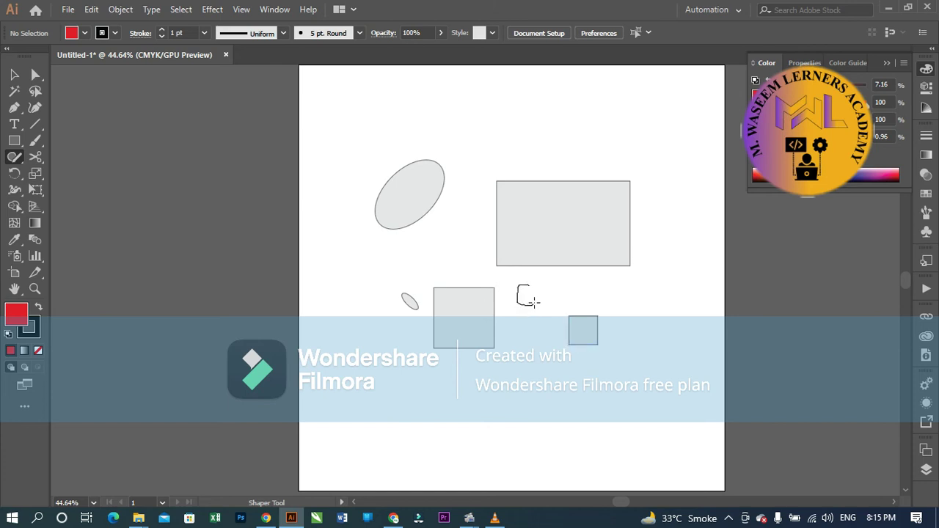
pyautogui.moveTo(518, 287); pyautogui.dragTo(516, 292)
pyautogui.moveTo(540, 282); pyautogui.dragTo(540, 284)
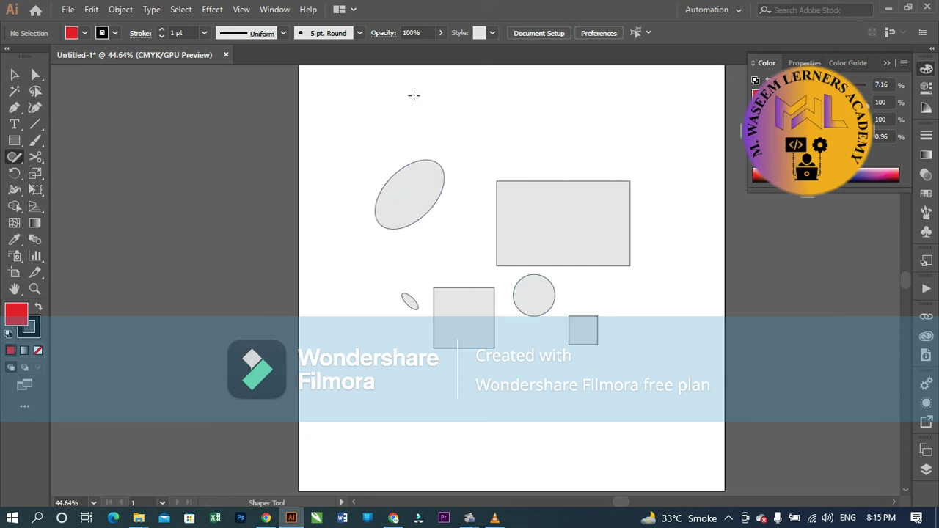
pyautogui.moveTo(467, 93); pyautogui.dragTo(415, 95)
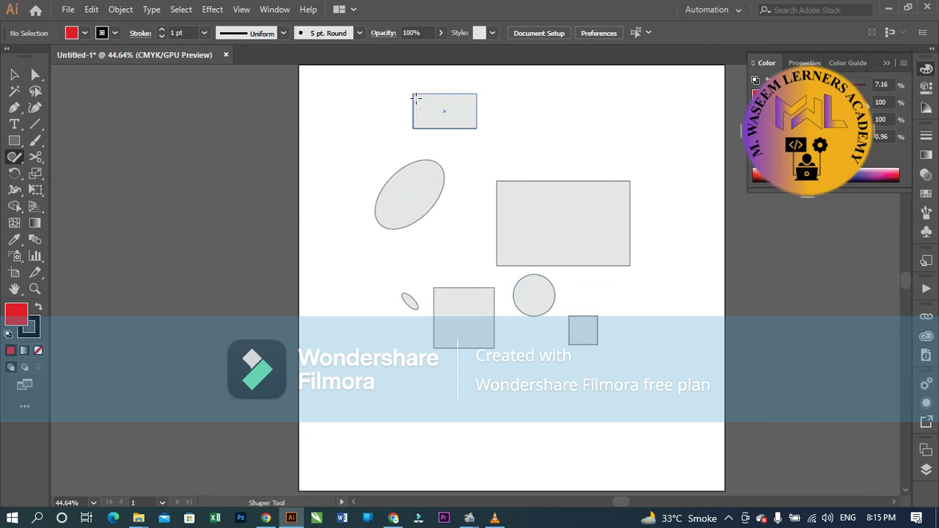
pyautogui.moveTo(345, 102); pyautogui.dragTo(527, 240)
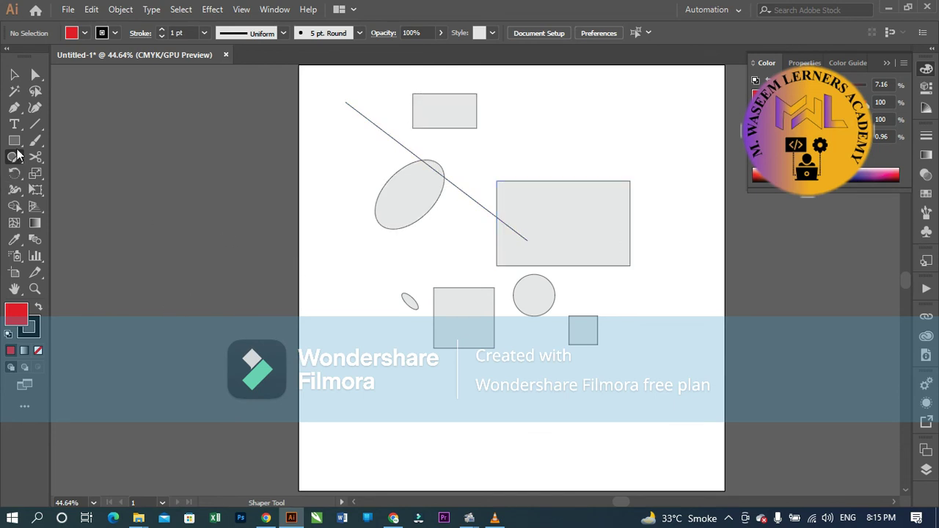
pyautogui.click(15, 161)
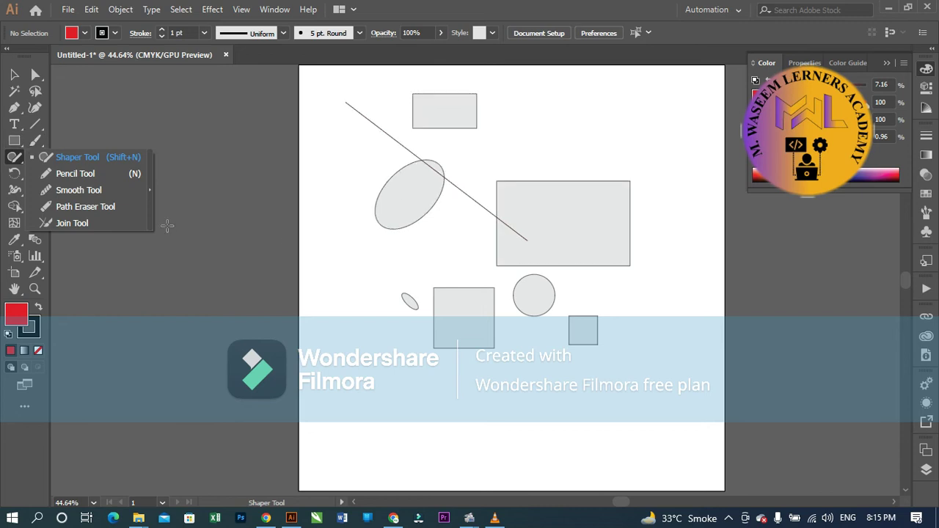
# - Draw three Pencil lines around the big rectangle: a small loop, a long wavy curve and a short stroke
pyautogui.click(76, 174)
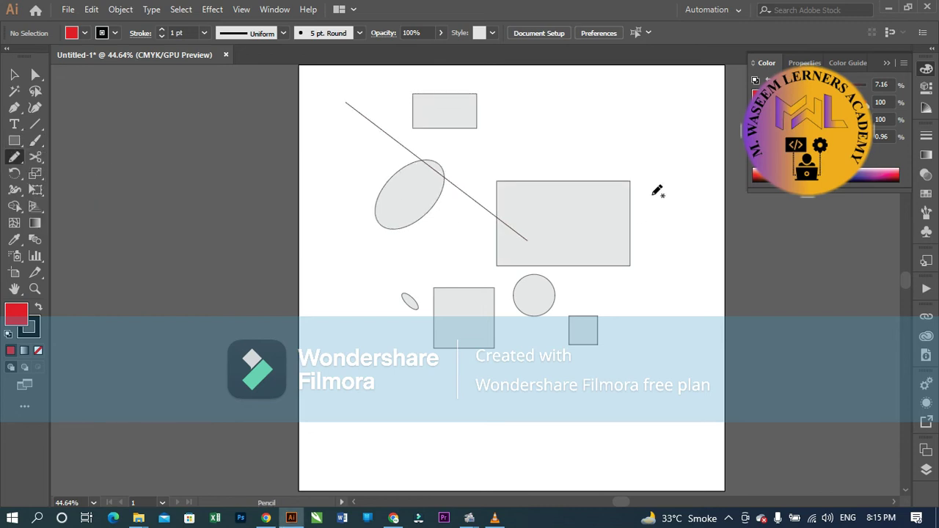
pyautogui.moveTo(653, 167); pyautogui.dragTo(595, 191)
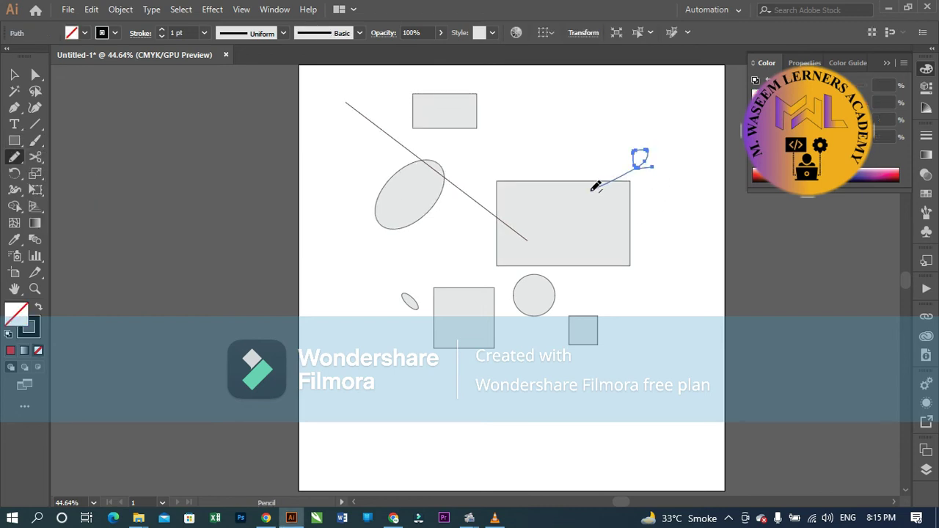
pyautogui.moveTo(657, 110); pyautogui.dragTo(478, 249)
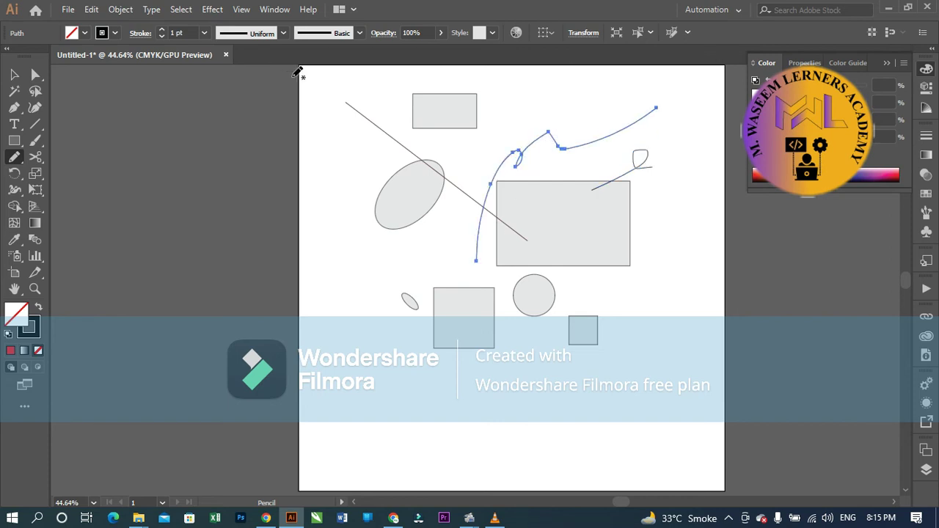
pyautogui.moveTo(561, 168); pyautogui.dragTo(592, 193)
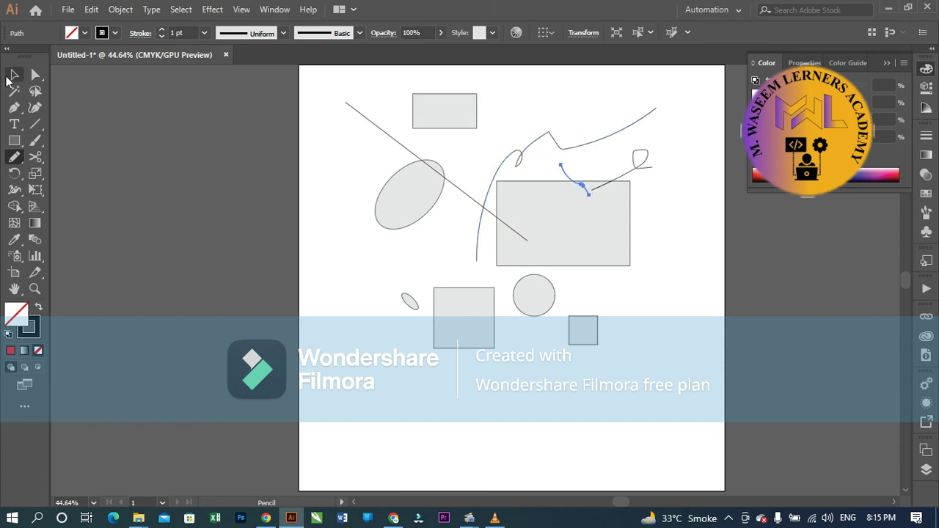
# - Select the long wavy curve and smooth its kinks with the Smooth Tool
pyautogui.click(13, 74)
pyautogui.click(597, 140)
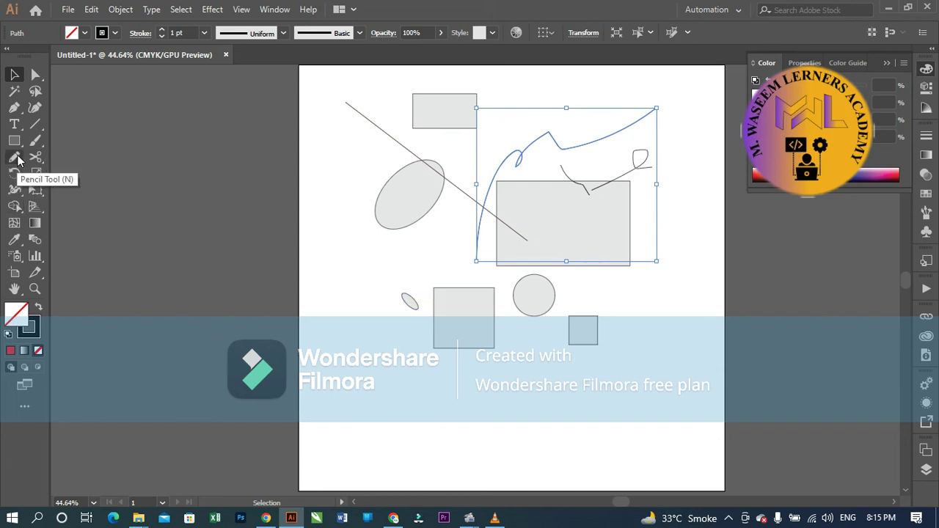
pyautogui.rightClick(18, 158)
pyautogui.click(62, 191)
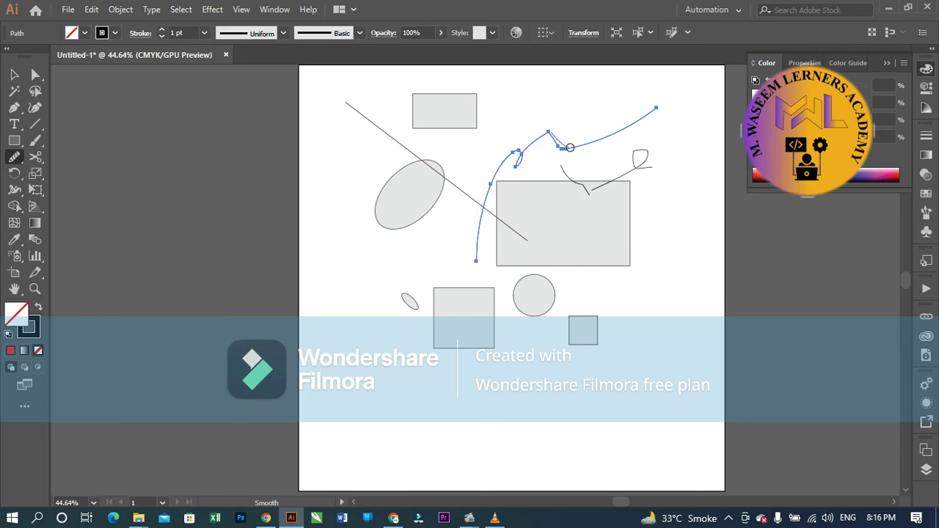
pyautogui.moveTo(570, 148); pyautogui.dragTo(569, 148)
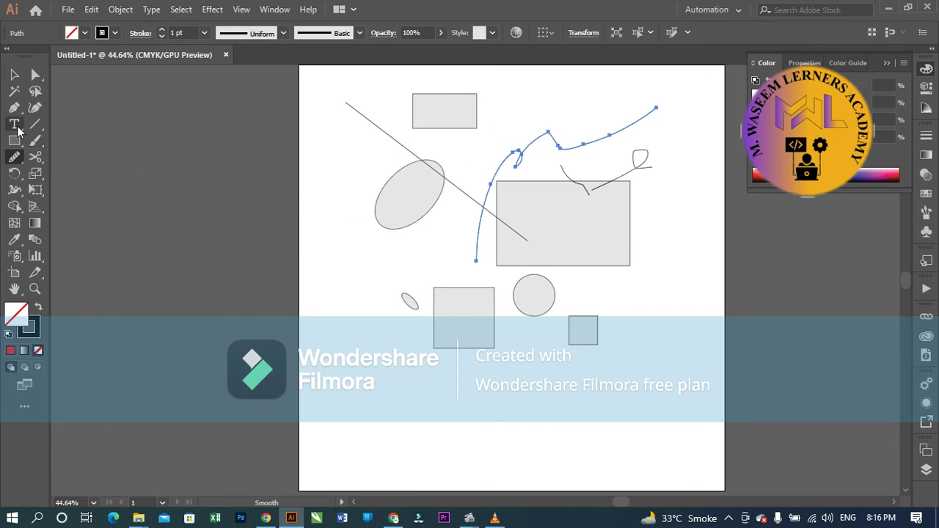
pyautogui.click(33, 144)
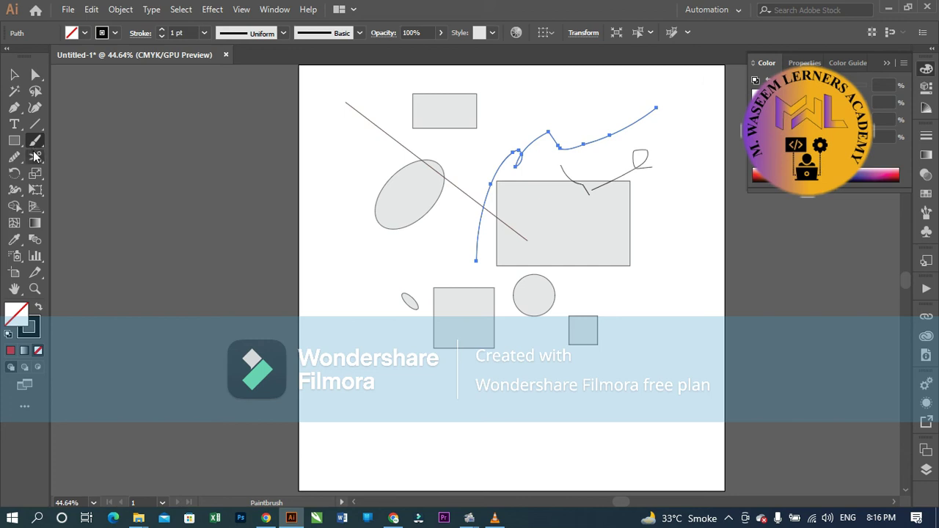
pyautogui.click(33, 108)
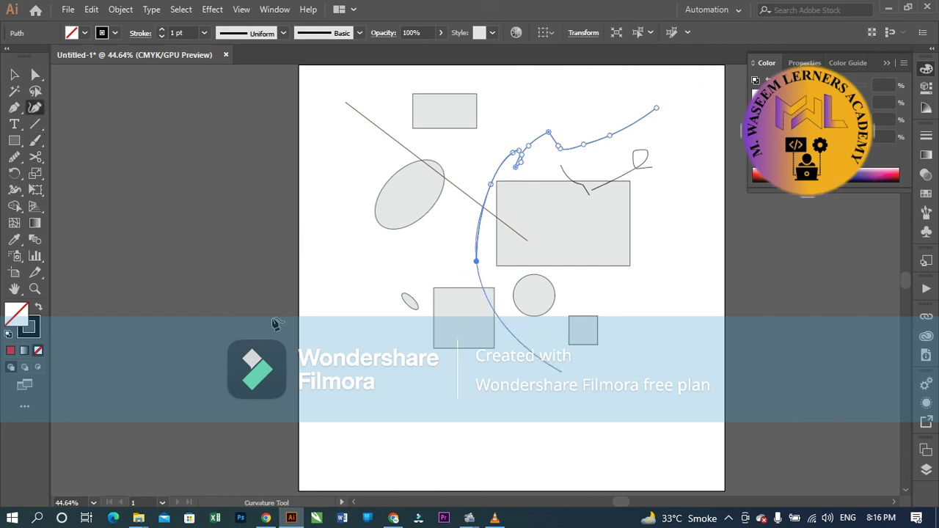
pyautogui.click(39, 139)
# - Paint an S-shaped and a hooked brush stroke near the bottom, undo the stray loop, and select the lower-left stroke
pyautogui.moveTo(586, 367); pyautogui.dragTo(544, 408)
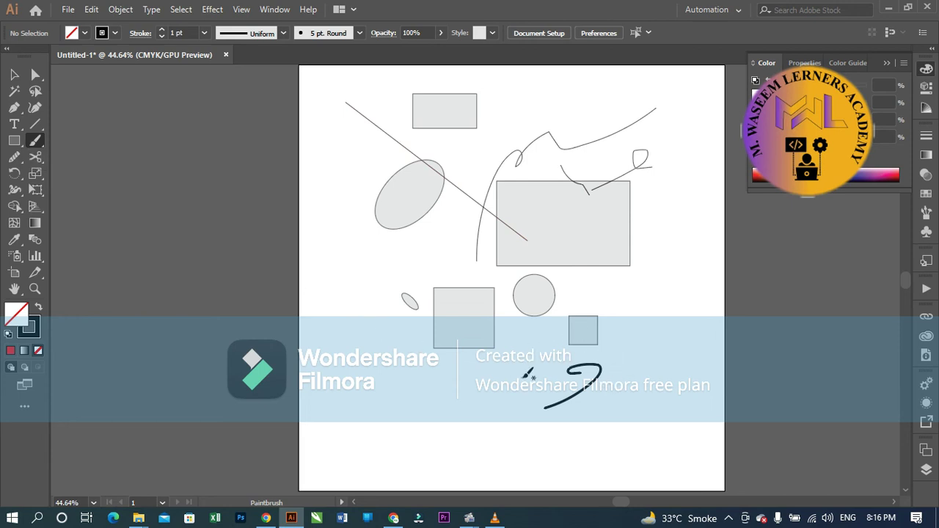
pyautogui.moveTo(522, 359)
pyautogui.mouseDown()
pyautogui.moveTo(429, 437)
pyautogui.moveTo(430, 396)
pyautogui.mouseUp()
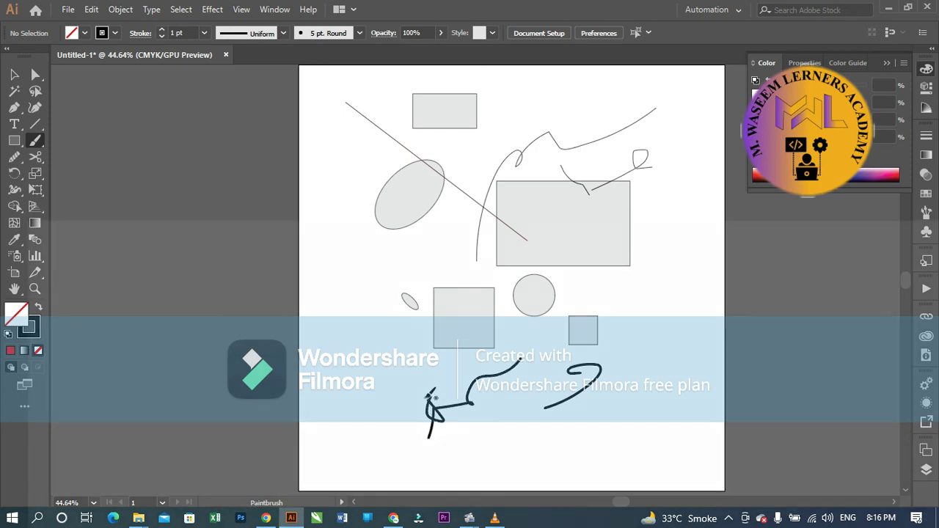
pyautogui.hotkey('ctrl', 'z')
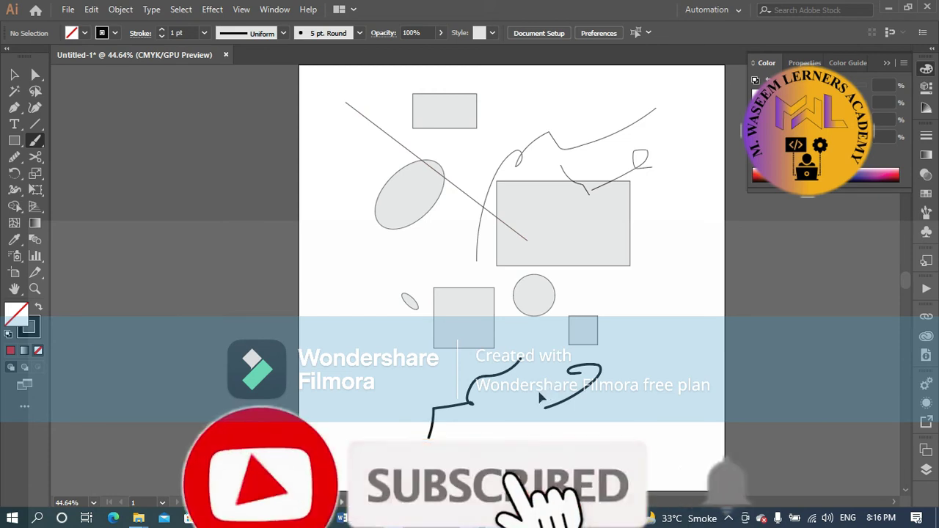
pyautogui.click(14, 74)
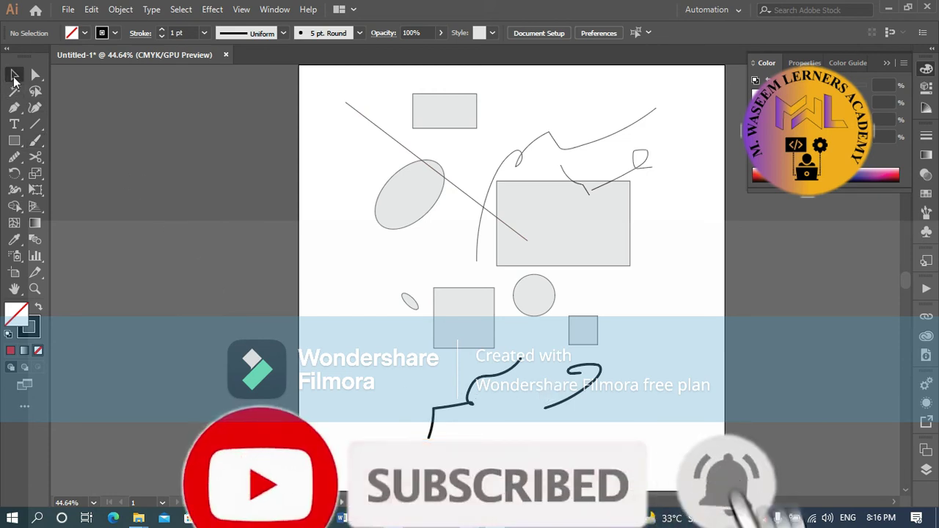
pyautogui.click(460, 408)
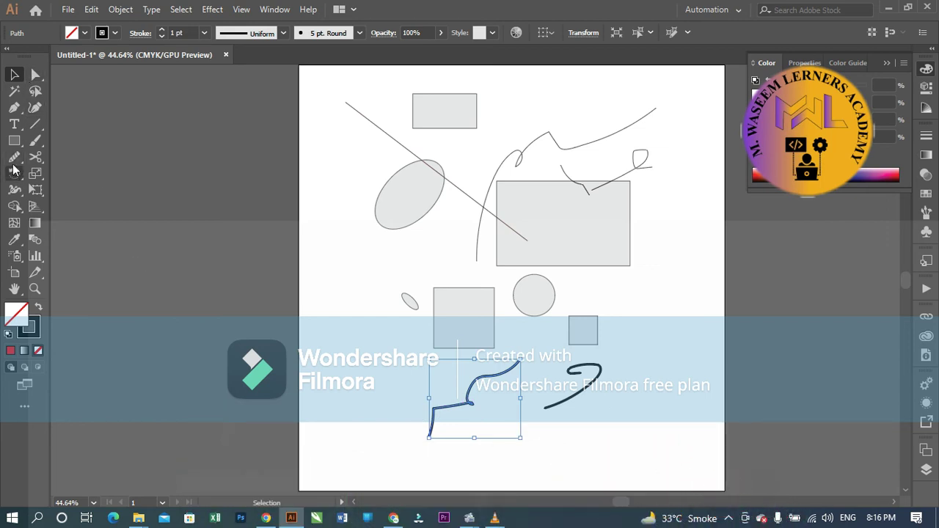
# - Smooth the brush stroke's corner, then the long wavy curve's sharp corner, bump and left section
pyautogui.click(14, 156)
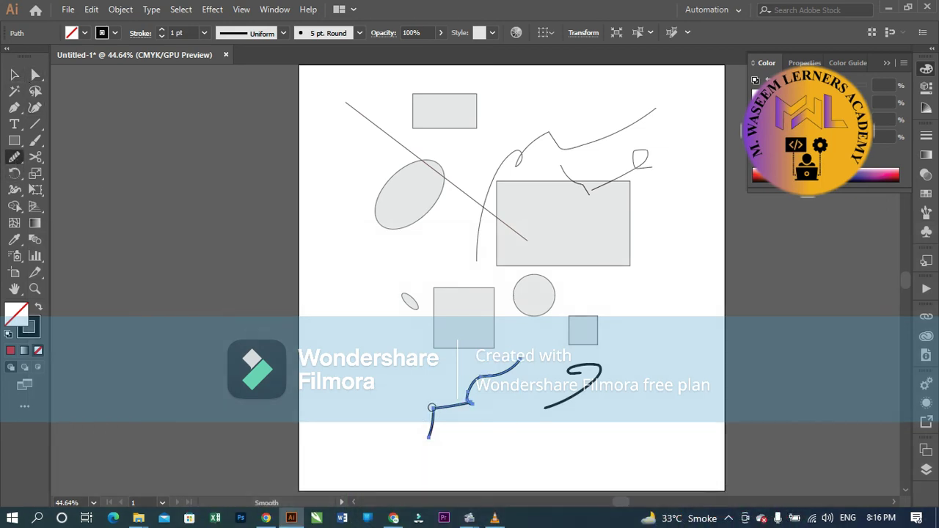
pyautogui.moveTo(430, 408)
pyautogui.mouseDown()
pyautogui.moveTo(457, 421)
pyautogui.moveTo(449, 429)
pyautogui.mouseUp()
pyautogui.click(14, 74)
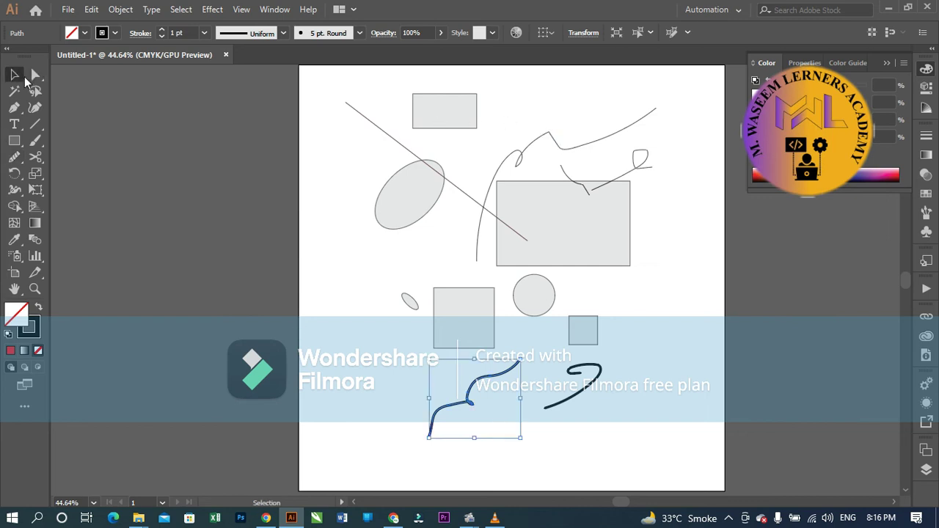
pyautogui.click(539, 140)
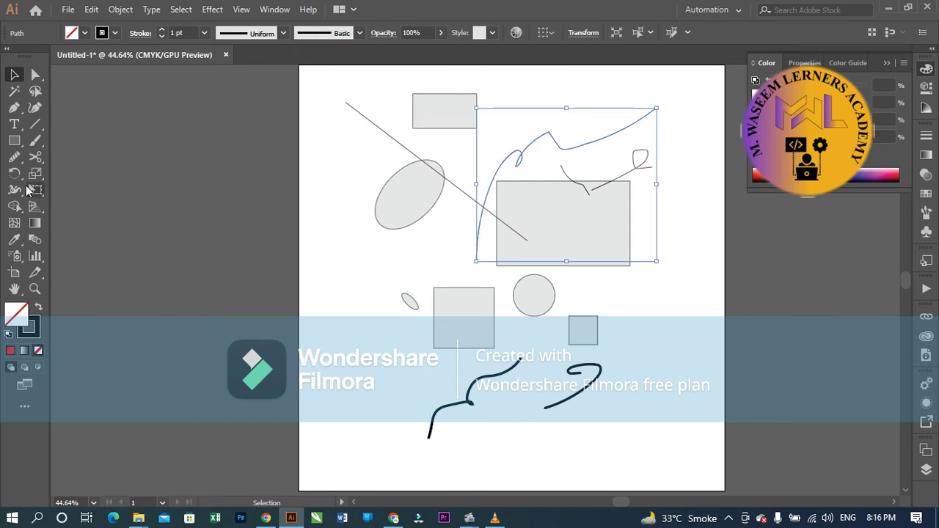
pyautogui.click(14, 156)
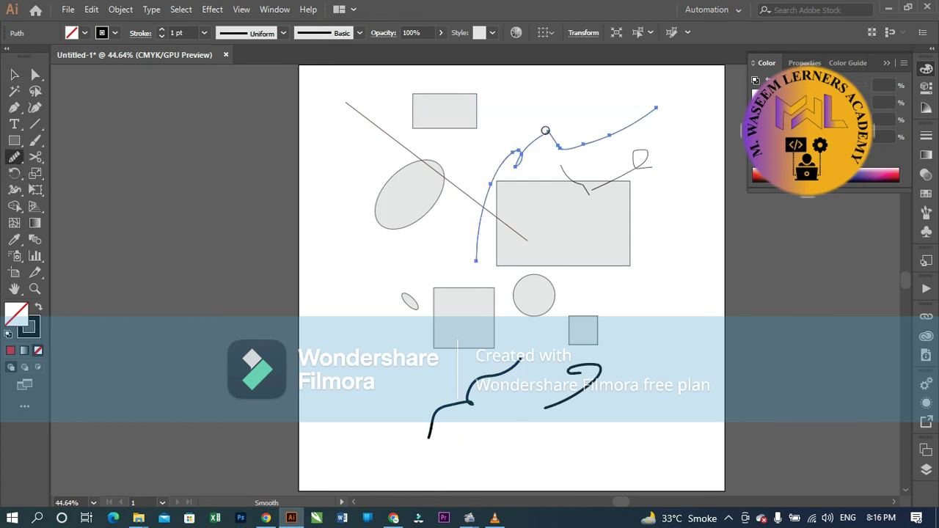
pyautogui.moveTo(544, 131)
pyautogui.mouseDown()
pyautogui.moveTo(563, 148)
pyautogui.moveTo(603, 138)
pyautogui.moveTo(580, 144)
pyautogui.moveTo(550, 136)
pyautogui.moveTo(523, 147)
pyautogui.moveTo(488, 182)
pyautogui.moveTo(495, 185)
pyautogui.mouseUp()
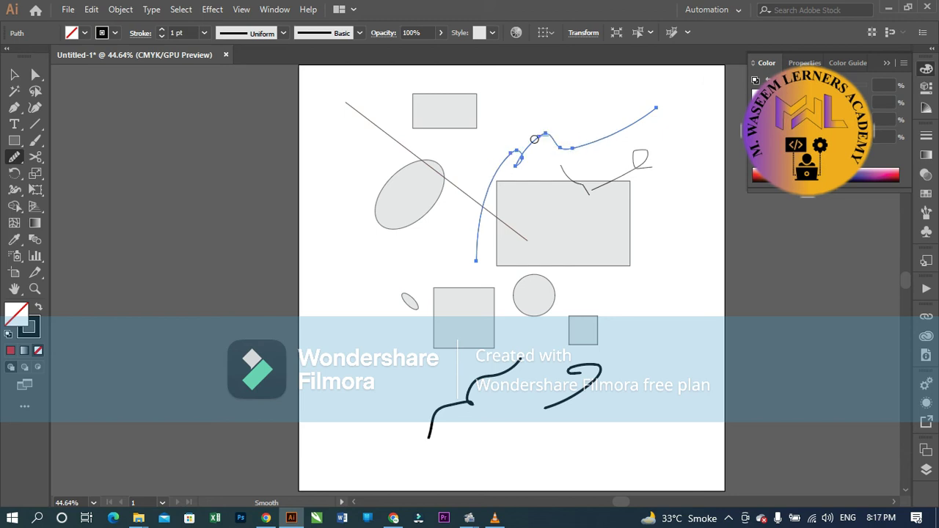
pyautogui.moveTo(534, 139); pyautogui.dragTo(520, 157)
pyautogui.moveTo(526, 149); pyautogui.dragTo(607, 141)
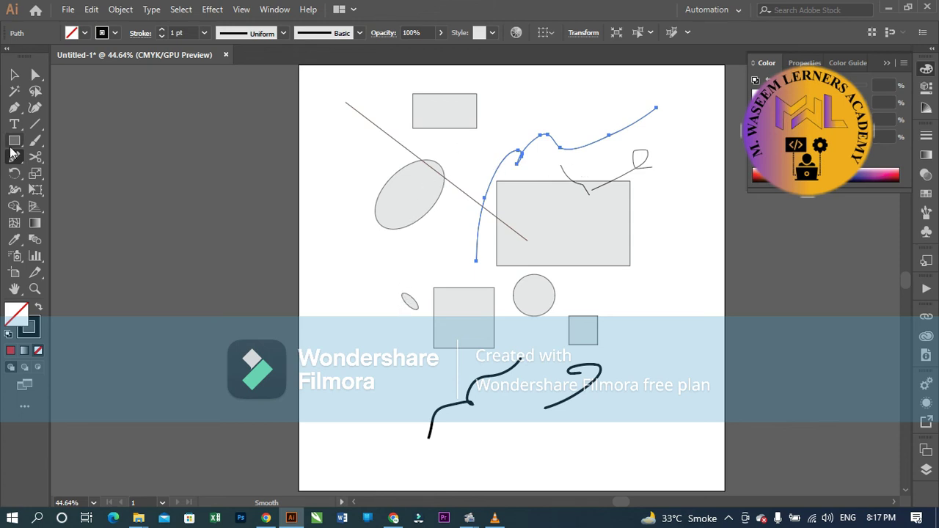
# - Erase sections of the long curve with the Path Eraser Tool, splitting it into separate fragments
pyautogui.click(12, 159)
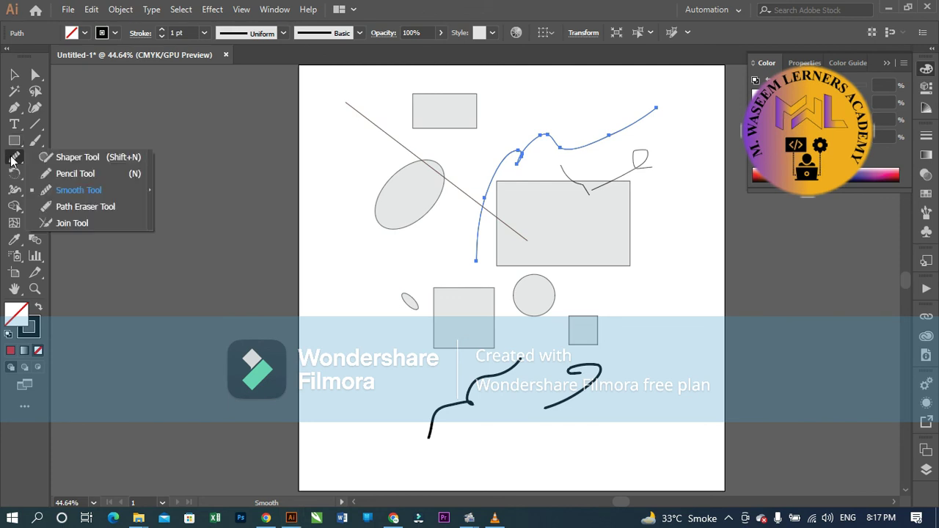
pyautogui.click(98, 205)
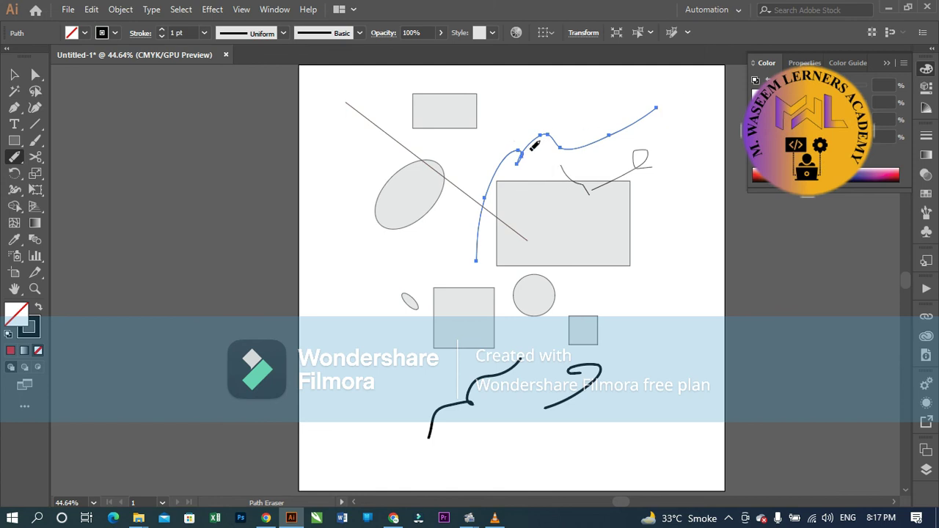
pyautogui.moveTo(514, 153)
pyautogui.mouseDown()
pyautogui.moveTo(531, 136)
pyautogui.moveTo(533, 151)
pyautogui.mouseUp()
pyautogui.moveTo(518, 130)
pyautogui.mouseDown()
pyautogui.moveTo(517, 157)
pyautogui.moveTo(475, 190)
pyautogui.mouseUp()
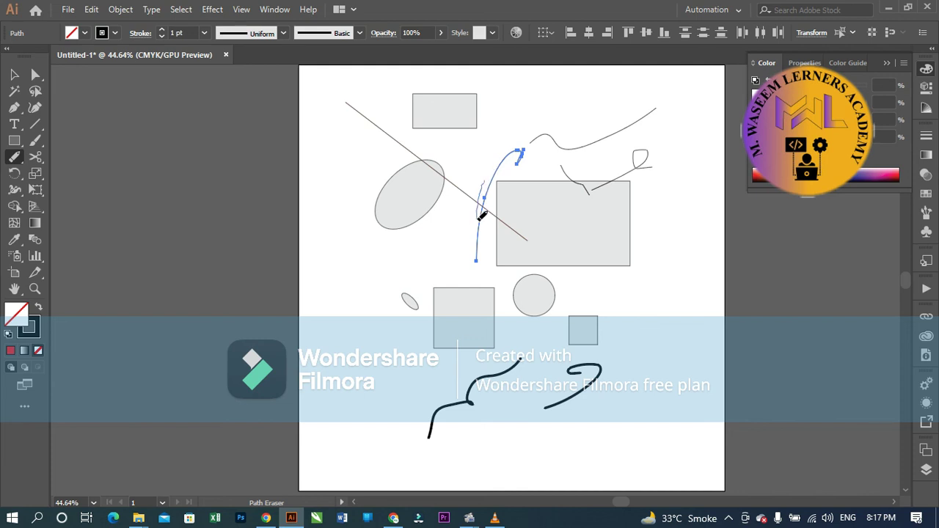
pyautogui.moveTo(478, 242)
pyautogui.mouseDown()
pyautogui.moveTo(488, 198)
pyautogui.moveTo(484, 232)
pyautogui.mouseUp()
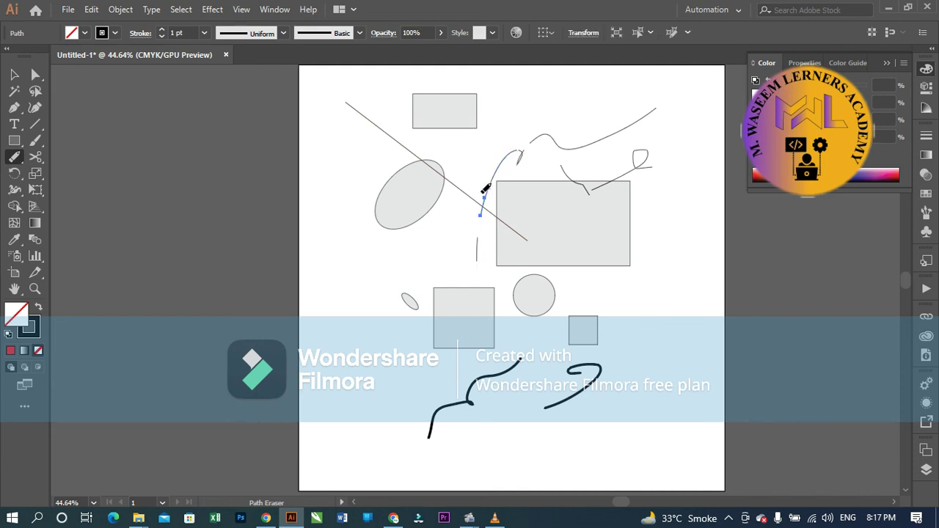
pyautogui.moveTo(483, 192); pyautogui.dragTo(497, 197)
# - Reposition the wavy curve and small piece, then join the curve's end to the small piece
pyautogui.click(16, 76)
pyautogui.moveTo(653, 114); pyautogui.dragTo(670, 111)
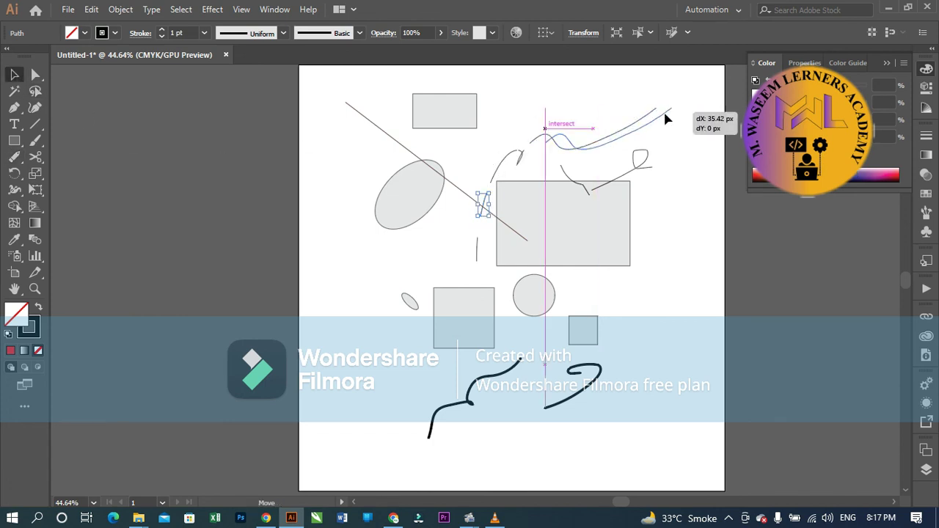
pyautogui.moveTo(521, 156)
pyautogui.mouseDown()
pyautogui.moveTo(531, 164)
pyautogui.moveTo(506, 143)
pyautogui.moveTo(505, 165)
pyautogui.mouseUp()
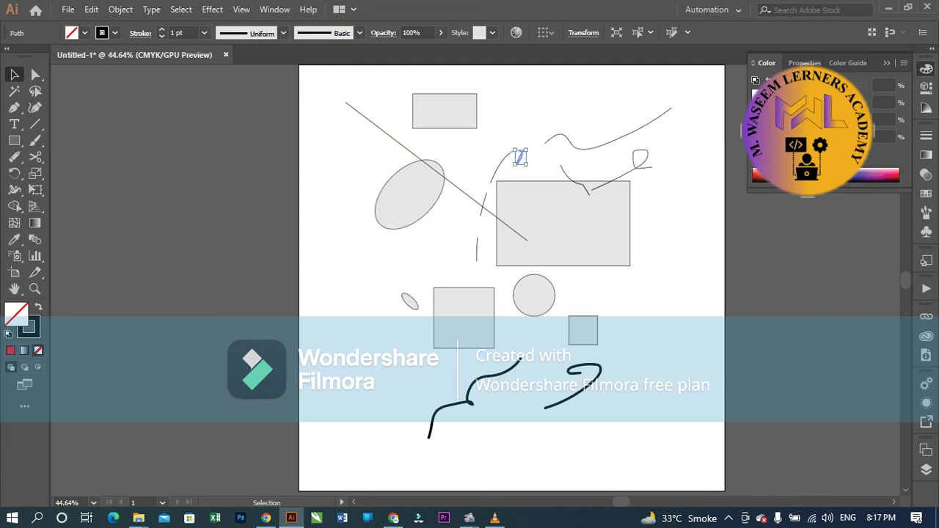
pyautogui.moveTo(623, 126); pyautogui.dragTo(609, 126)
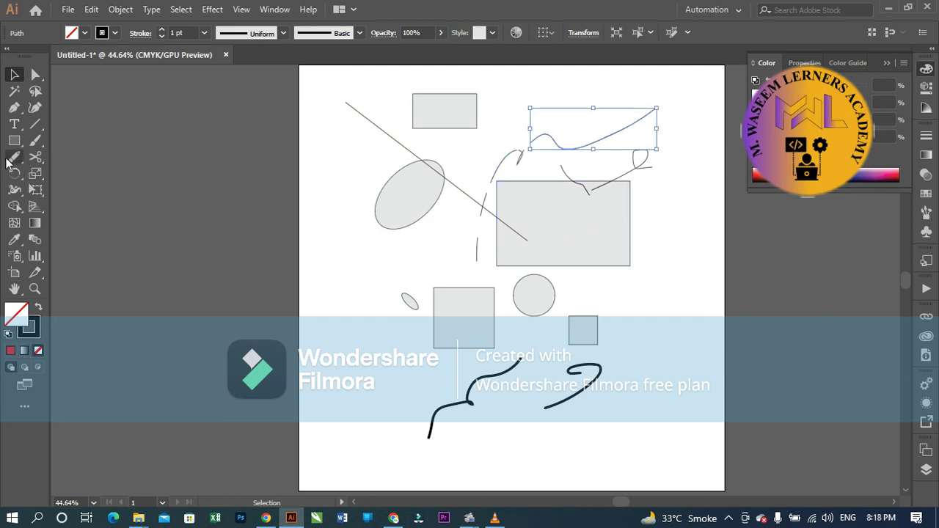
pyautogui.click(12, 157)
pyautogui.click(52, 223)
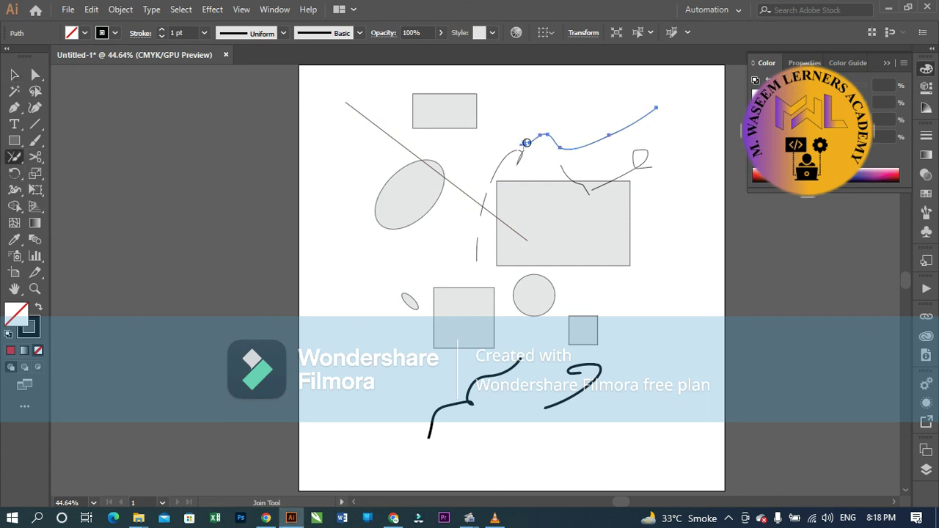
pyautogui.moveTo(527, 142)
pyautogui.mouseDown()
pyautogui.moveTo(490, 159)
pyautogui.moveTo(529, 141)
pyautogui.moveTo(503, 149)
pyautogui.mouseUp()
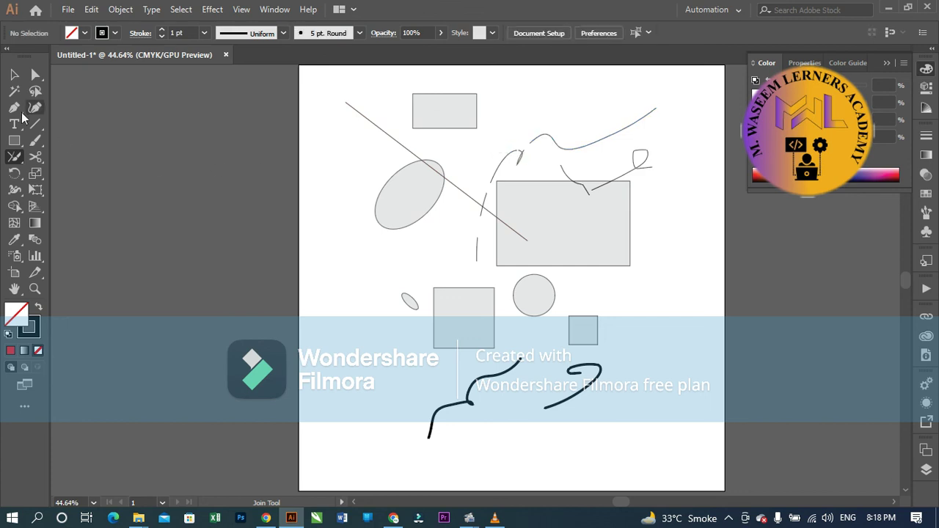
# - Move the joined curve's end anchor toward the lower piece and join the two
pyautogui.click(14, 74)
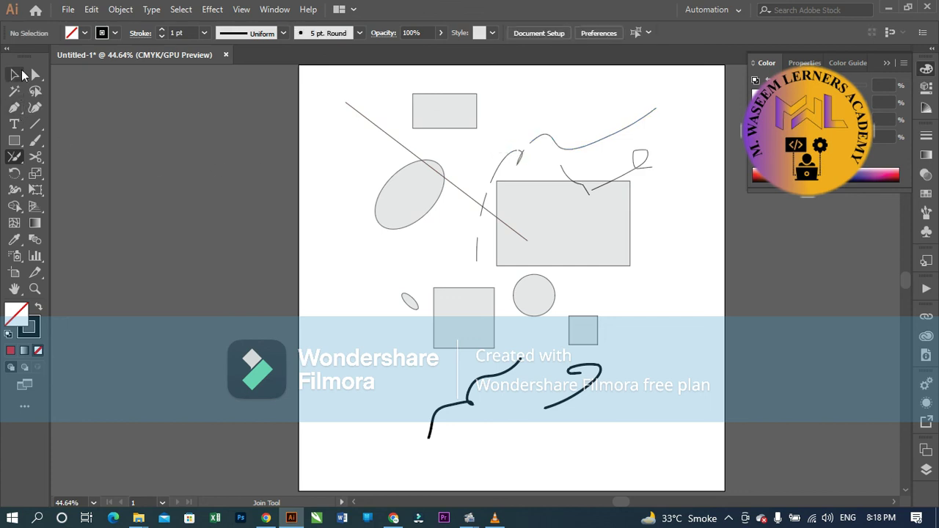
pyautogui.click(554, 143)
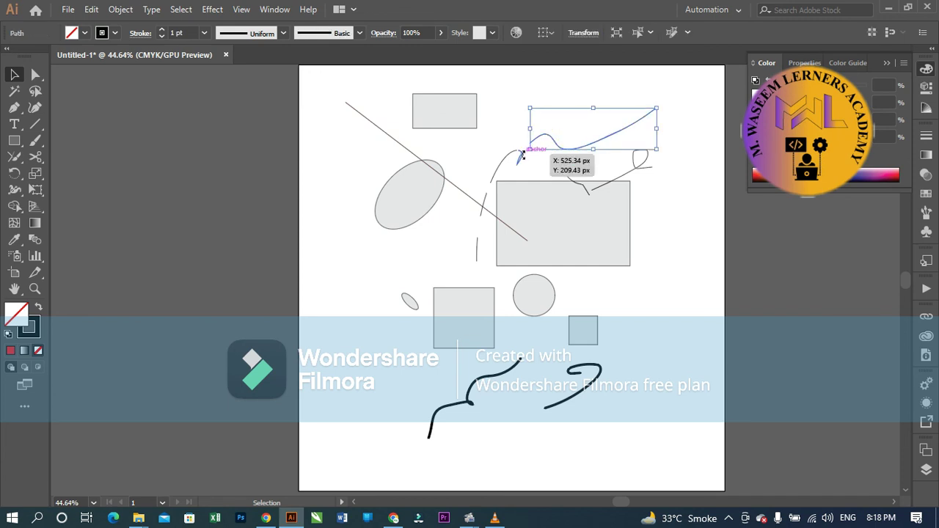
pyautogui.moveTo(521, 154); pyautogui.dragTo(485, 203)
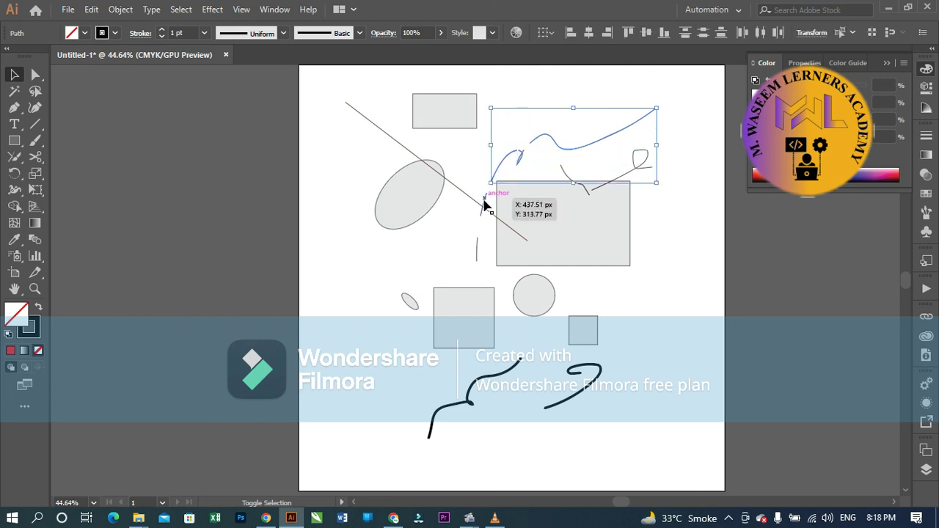
pyautogui.keyDown('shift'); pyautogui.click(476, 246); pyautogui.keyUp('shift')
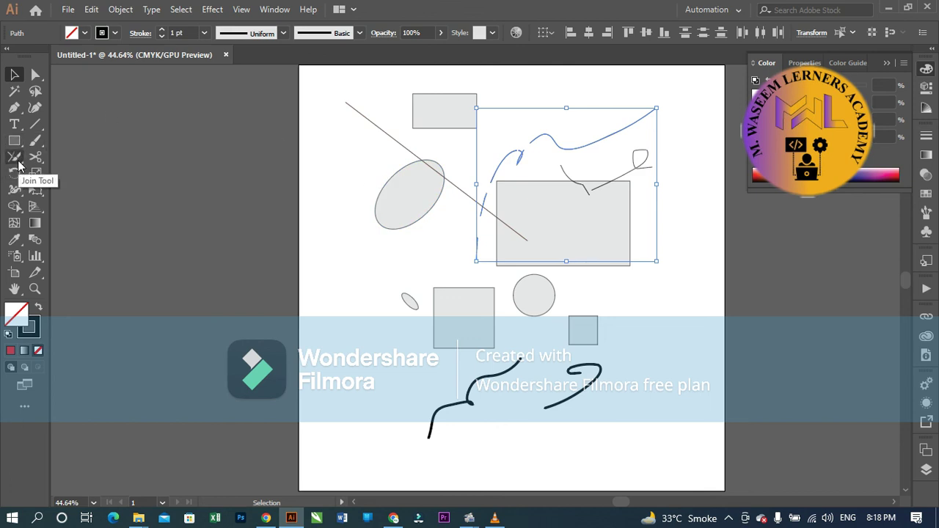
pyautogui.moveTo(18, 165); pyautogui.dragTo(64, 222)
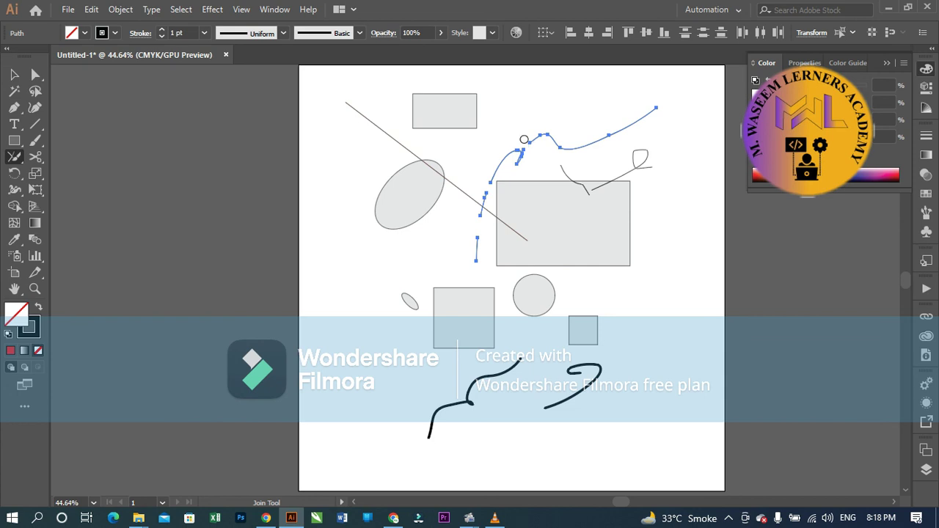
pyautogui.moveTo(527, 143)
pyautogui.mouseDown()
pyautogui.moveTo(487, 195)
pyautogui.moveTo(479, 236)
pyautogui.mouseUp()
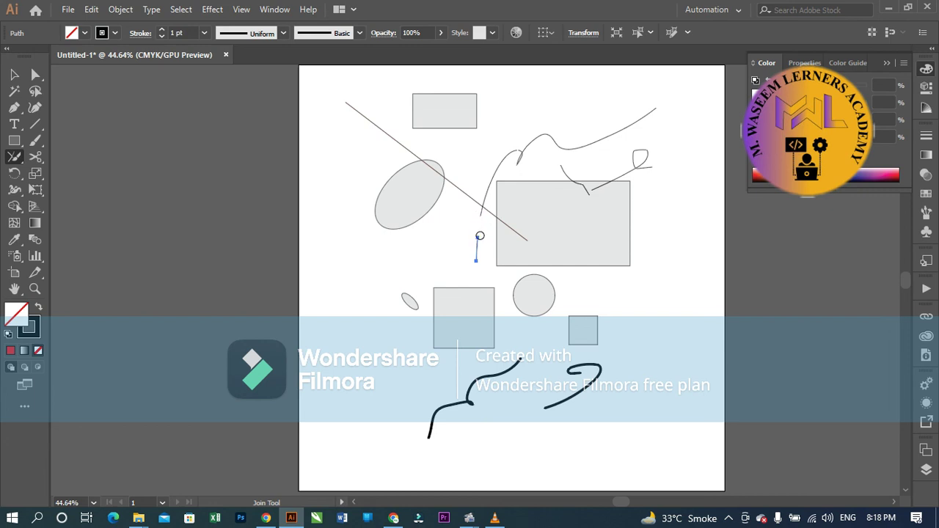
# - Stretch the lower piece to meet the curve's anchor, select both, and join across the gap
pyautogui.click(14, 74)
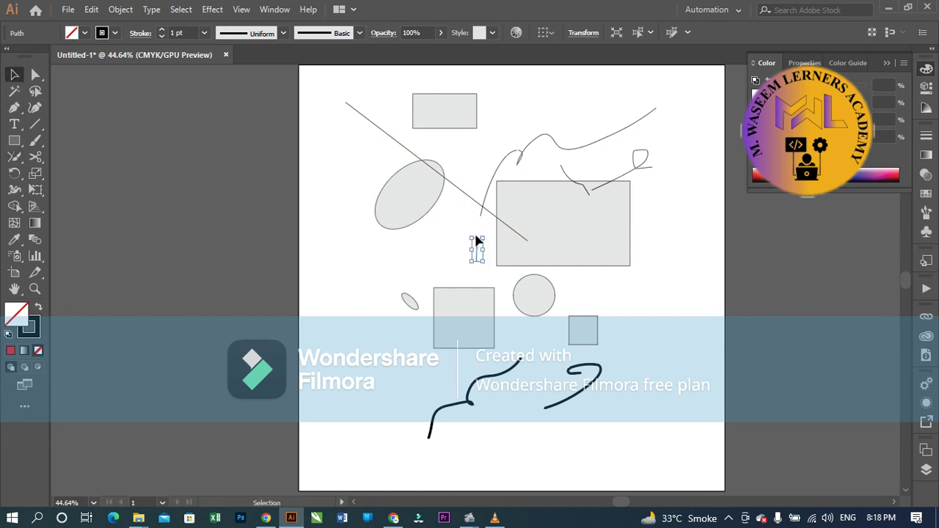
pyautogui.moveTo(481, 237); pyautogui.dragTo(485, 217)
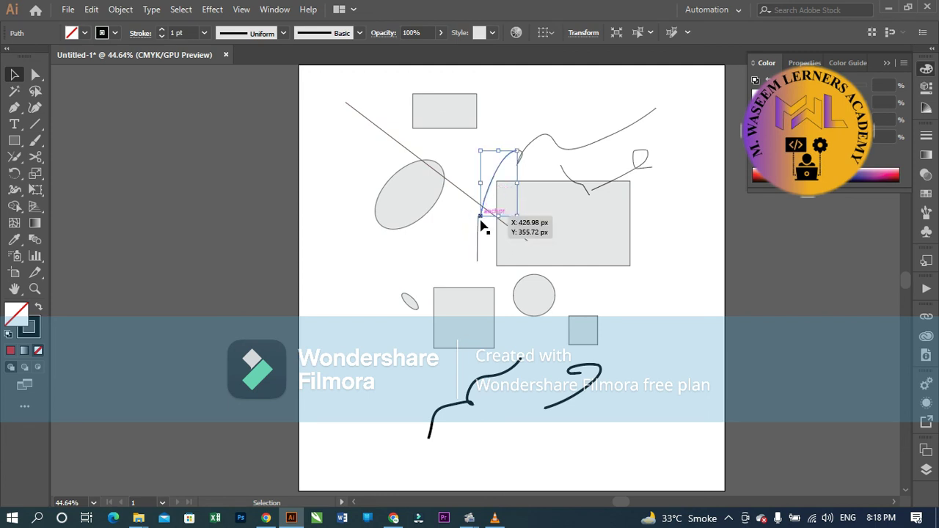
pyautogui.moveTo(485, 217); pyautogui.dragTo(478, 234)
pyautogui.keyDown('shift'); pyautogui.click(479, 233); pyautogui.keyUp('shift')
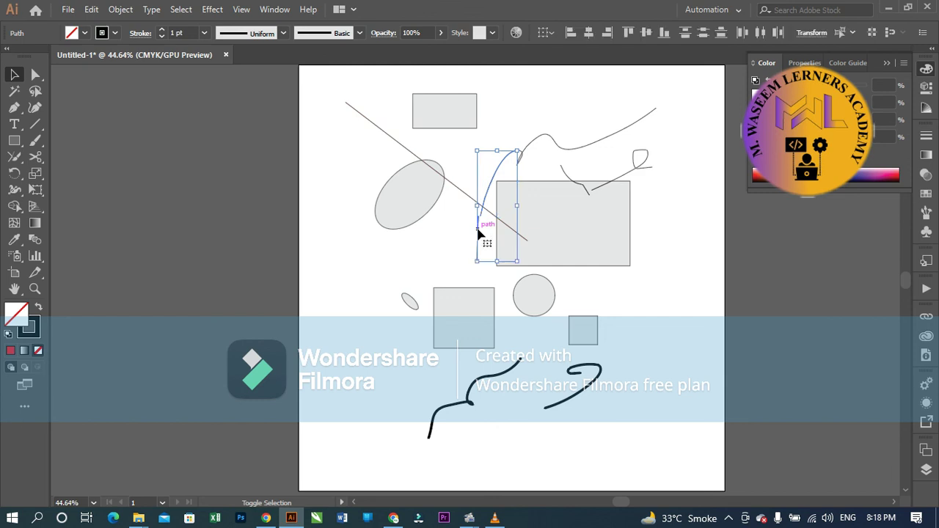
pyautogui.keyDown('shift'); pyautogui.click(552, 145); pyautogui.keyUp('shift')
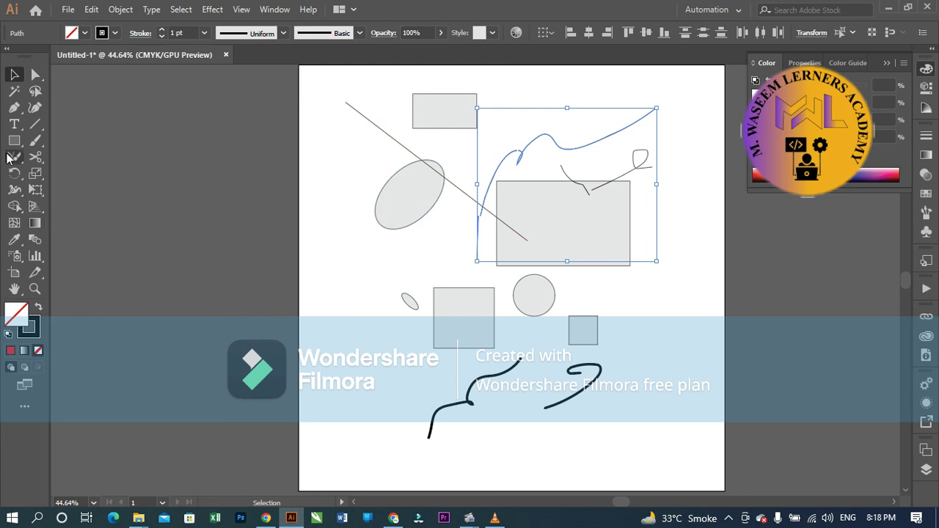
pyautogui.click(11, 158)
pyautogui.moveTo(534, 139); pyautogui.dragTo(479, 228)
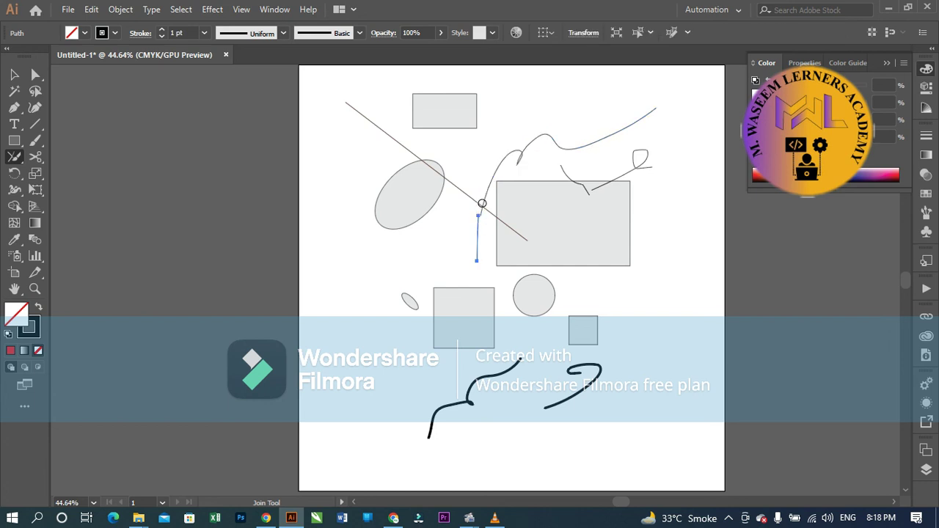
# - Deselect everything on the artboard and pause the screen recording with F7
pyautogui.click(14, 74)
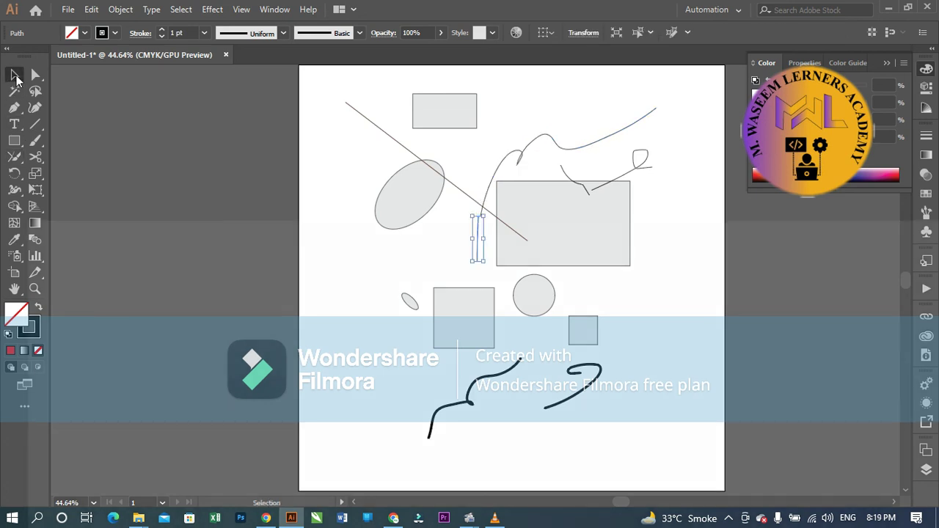
pyautogui.click(474, 150)
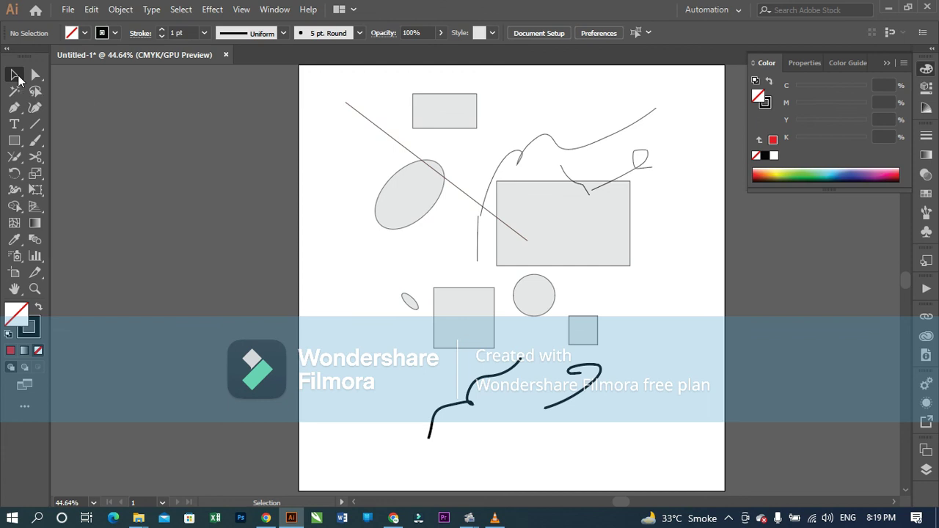
pyautogui.moveTo(469, 518)
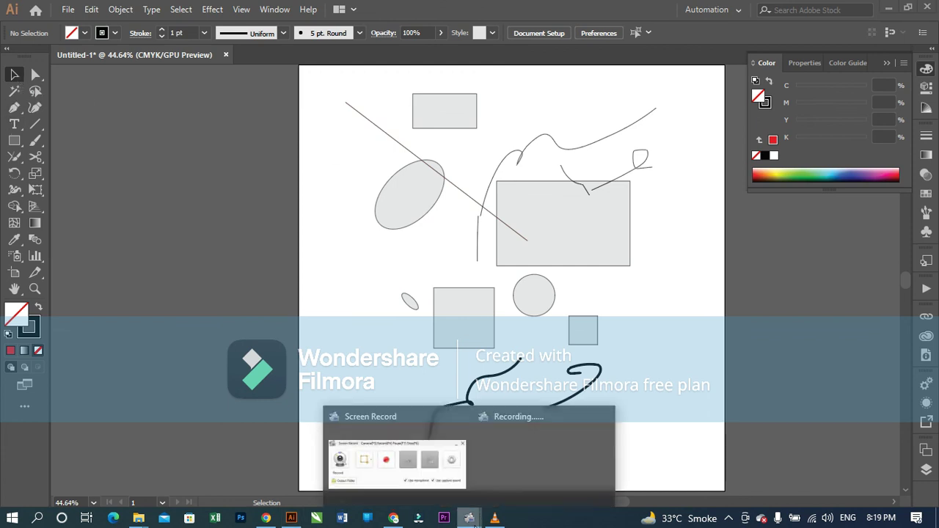
pyautogui.click(446, 484)
pyautogui.press('F7')
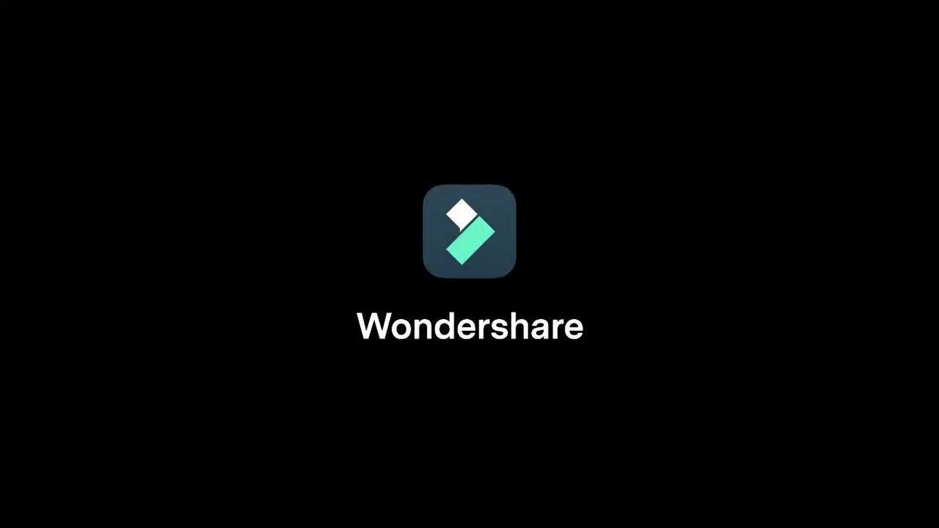